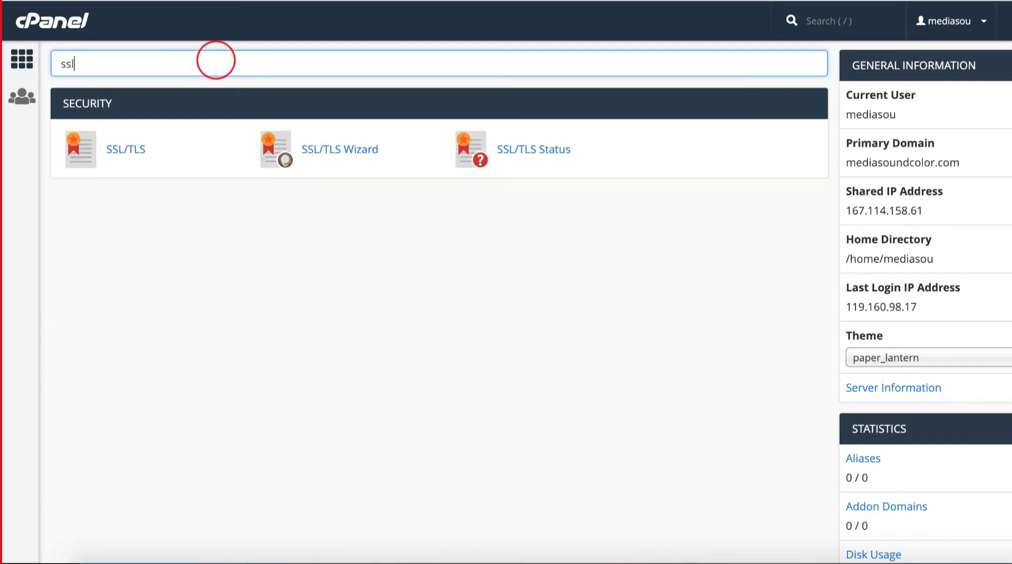
- Open SSL/TLS and its 'Generate, view, or delete SSL certificate signing requests' page
click(143, 156)
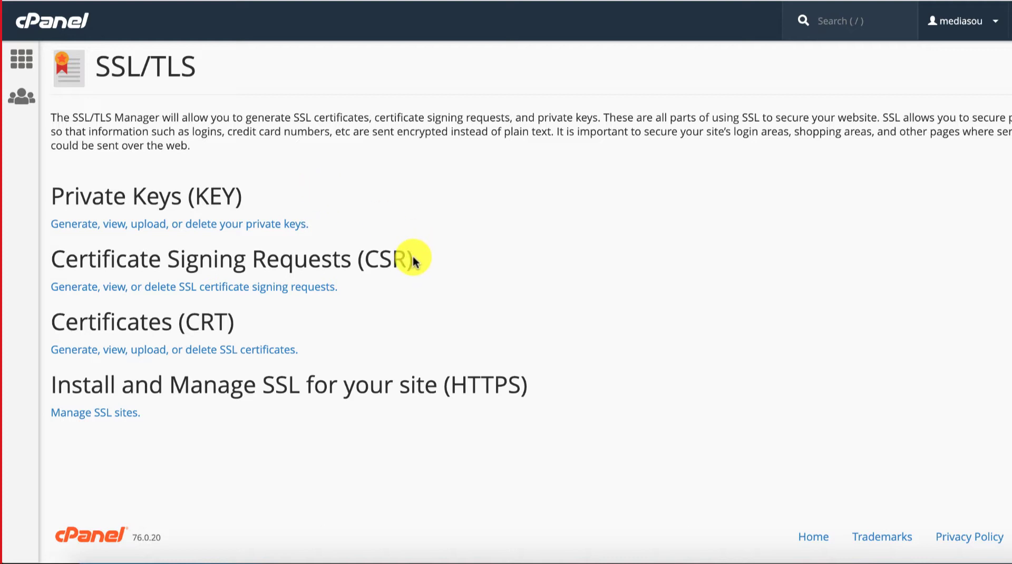
click(288, 289)
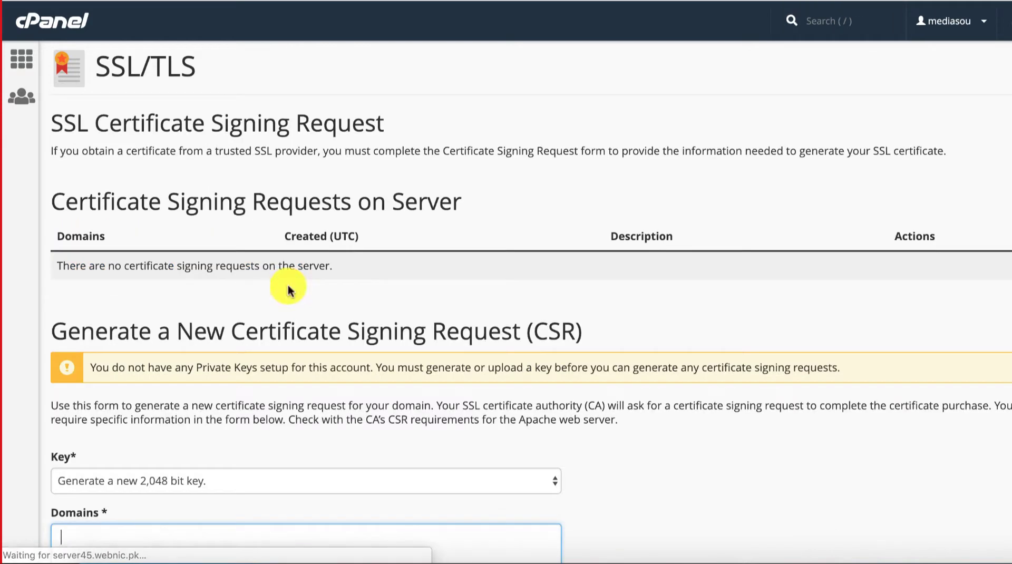
- Enter mediasoundcolor.com as the CSR domain, with the city, state Punjab and country pk
scroll(322, 263, down, 1)
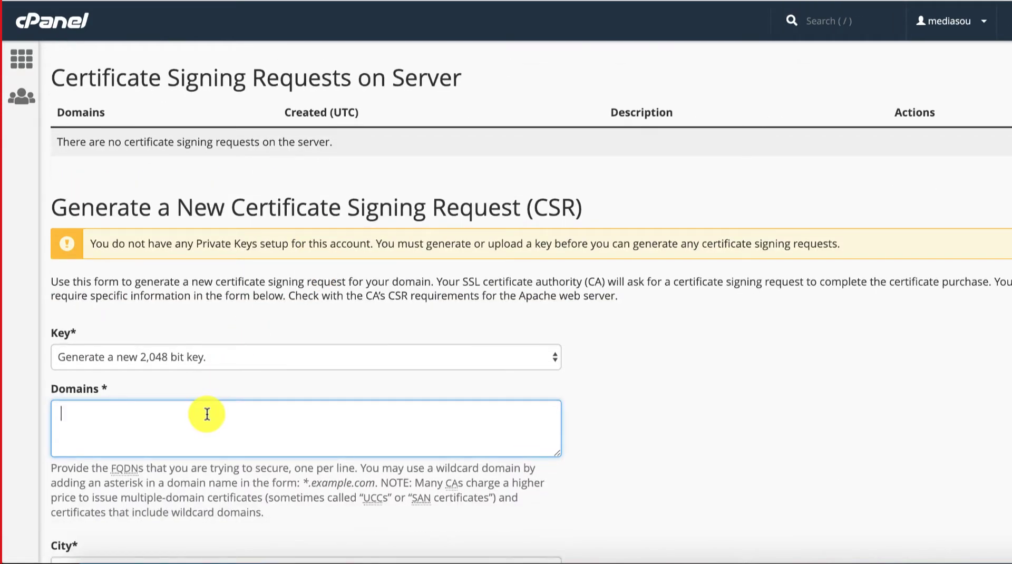
text(mediasoundcolor.com)
scroll(255, 383, down, 10)
click(141, 264)
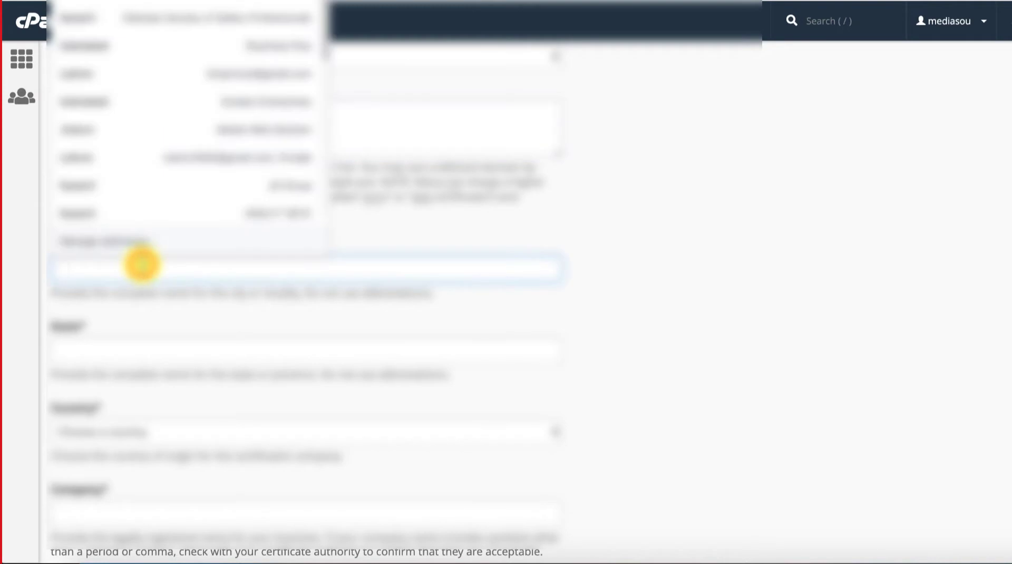
text(La)
key(Tab)
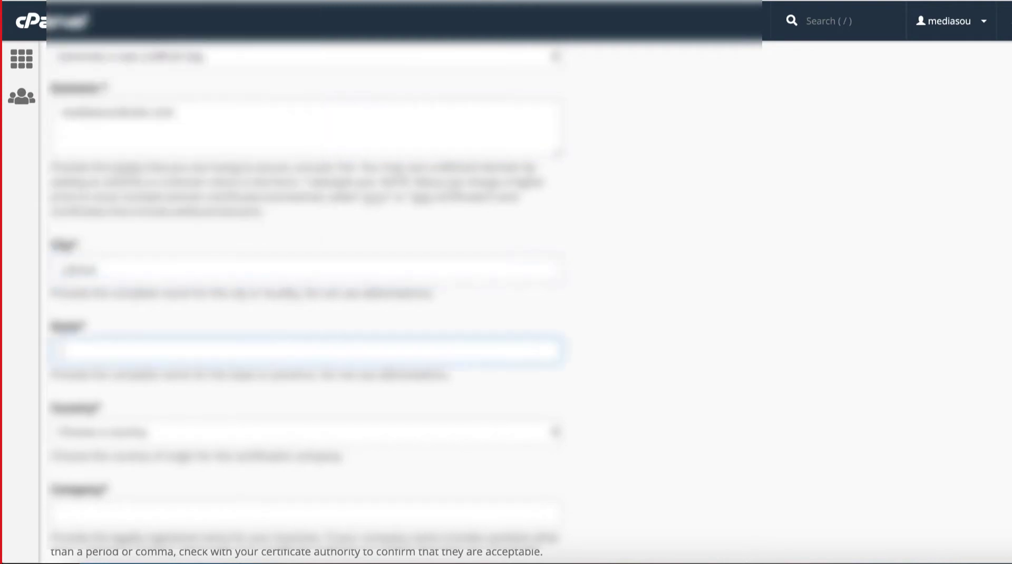
text(Punjab)
key(Tab)
text(pk)
key(Tab)
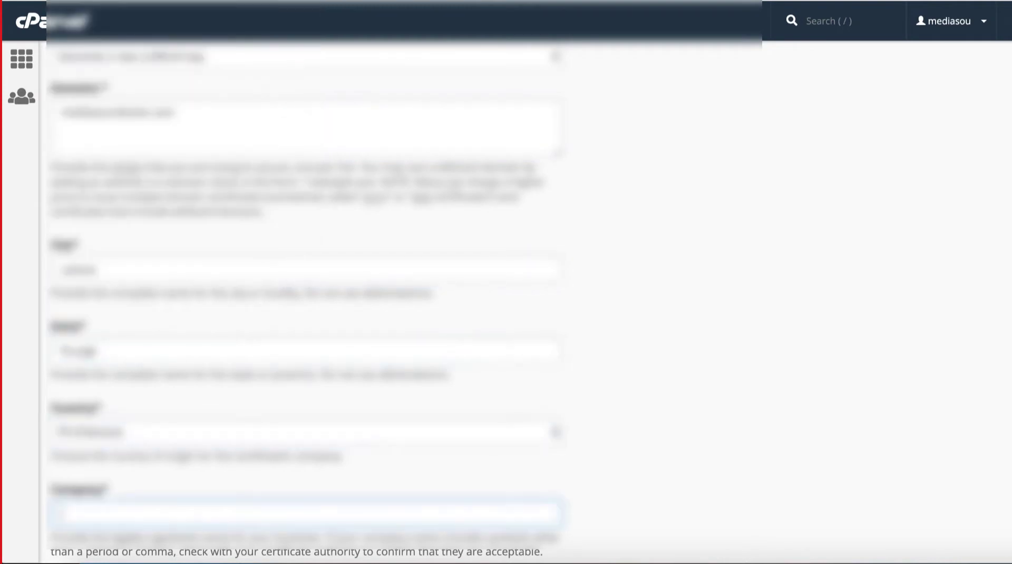
- Paste in the company name, trimming its unwanted ending and fixing its capitalisation
scroll(252, 275, down, 3)
text(mediasoundcolor.com)
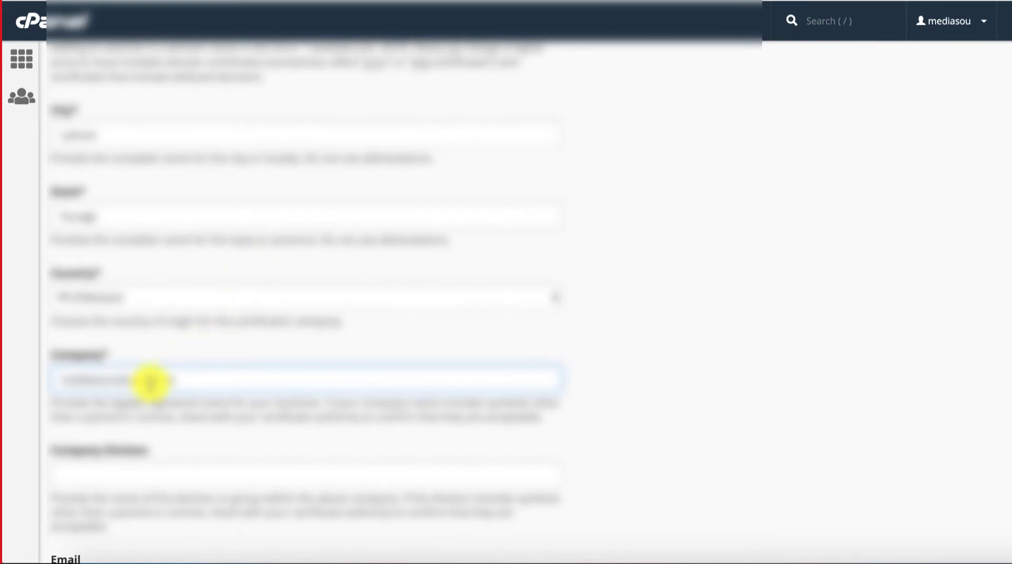
drag(150, 383, 225, 377)
key(BackSpace)
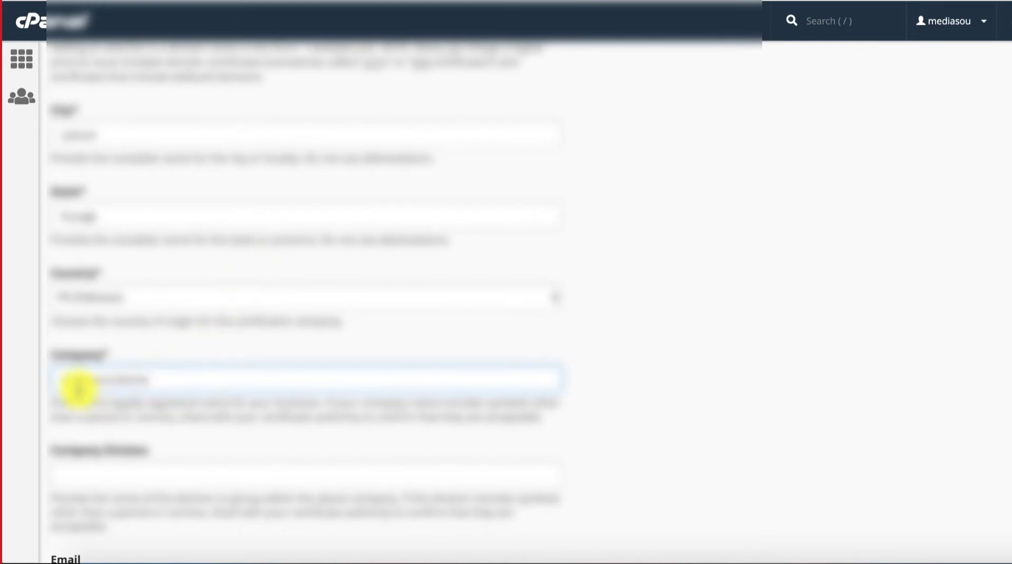
click(74, 380)
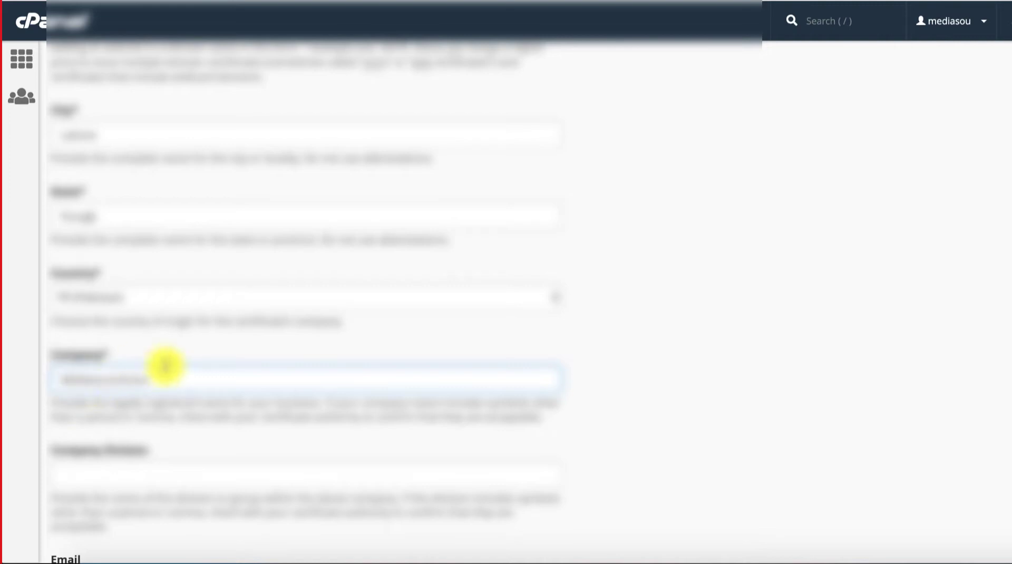
click(95, 379)
key(BackSpace)
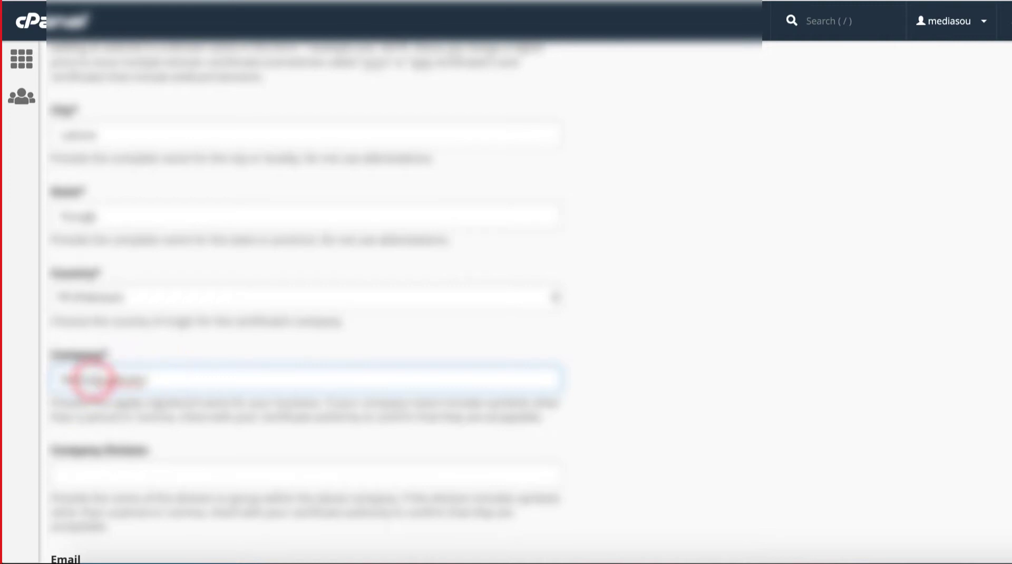
text(S)
click(129, 379)
click(130, 379)
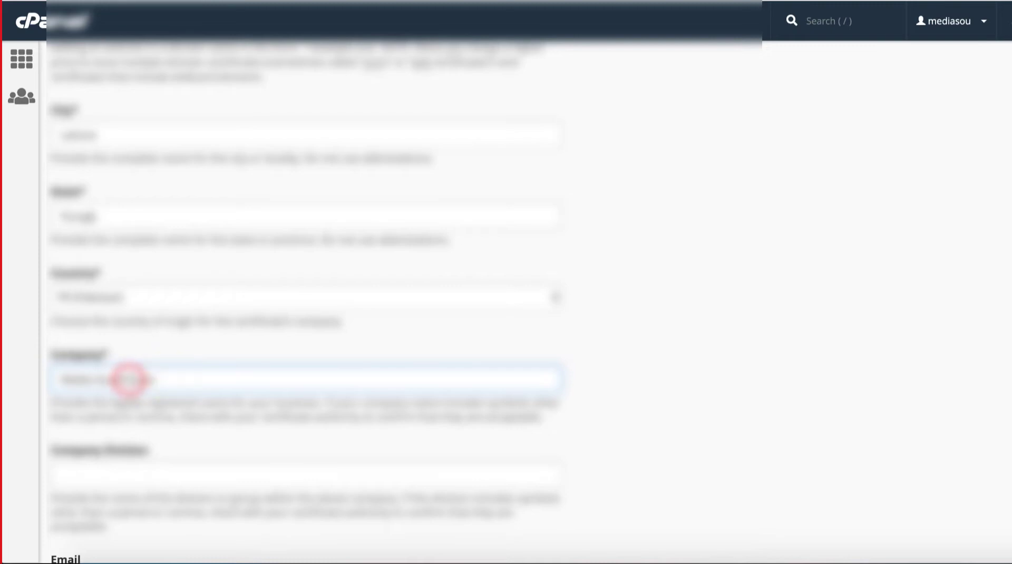
- Set the division to IT and fill in the admin contact email
scroll(175, 388, down, 3)
click(122, 334)
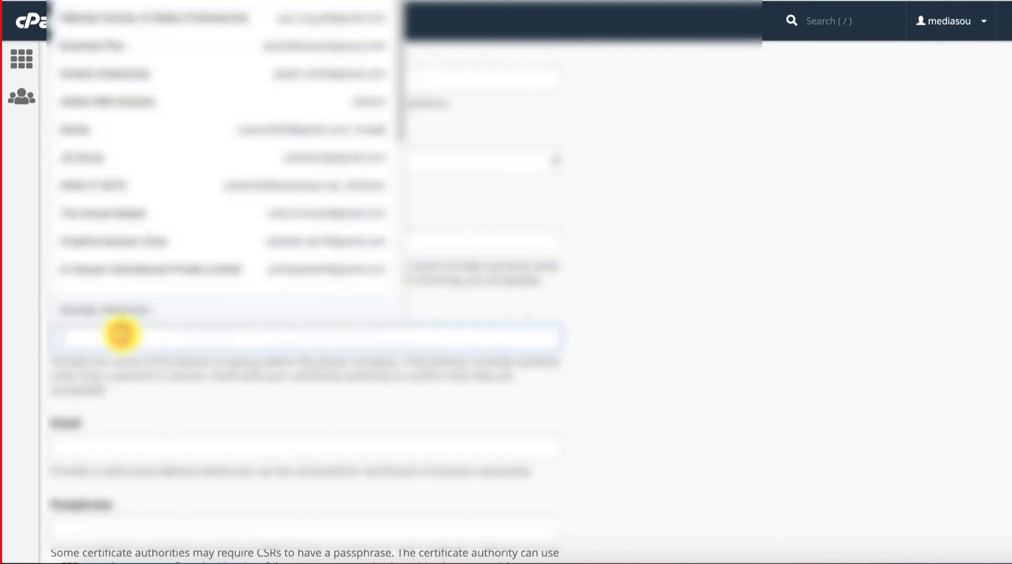
text(IT)
key(Tab)
text(admi)
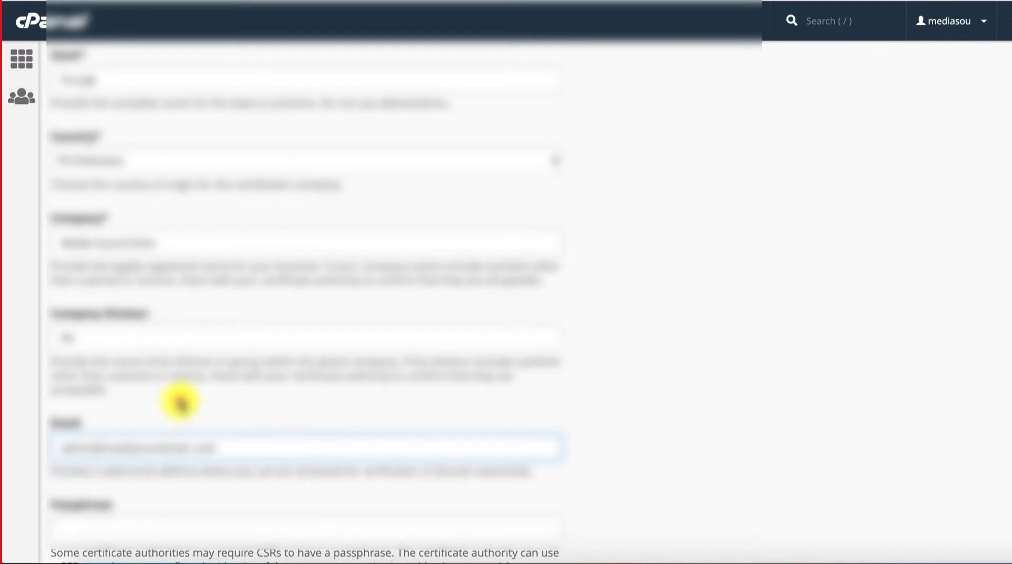
click(180, 401)
scroll(180, 402, down, 3)
- Add a passphrase and the pasted description, then generate the CSR
click(130, 392)
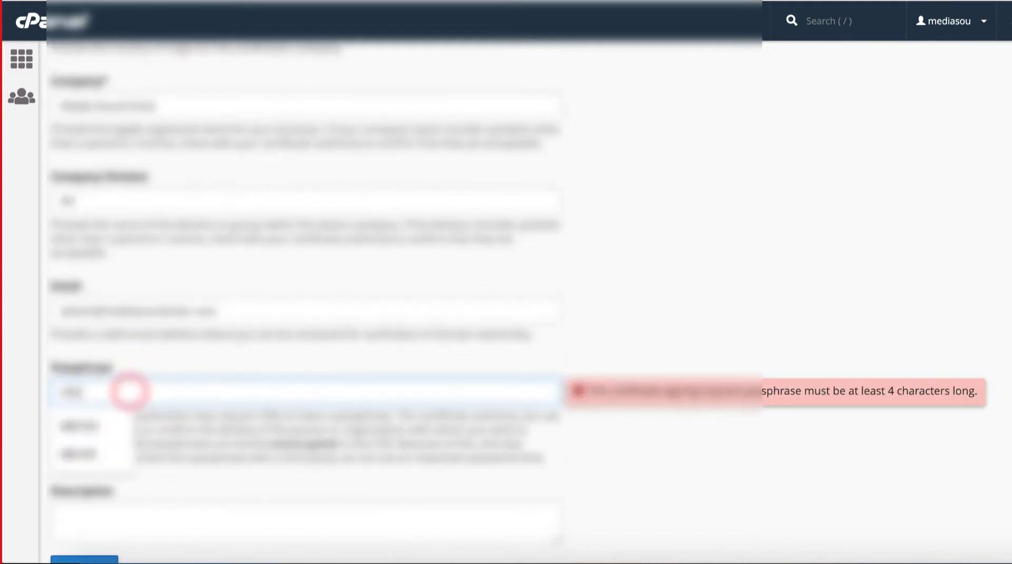
click(128, 535)
key(ctrl+v)
scroll(144, 455, down, 2)
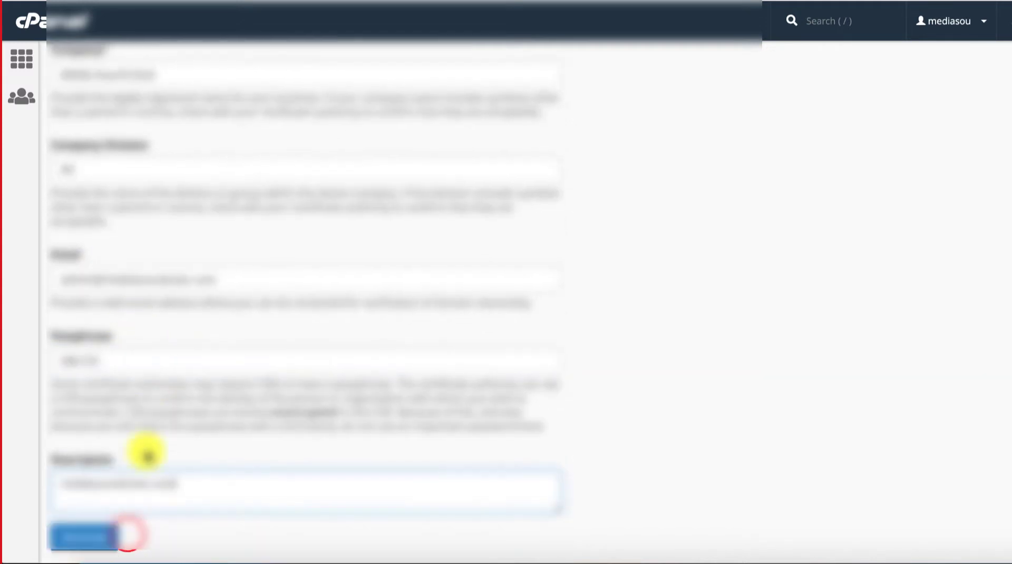
click(96, 472)
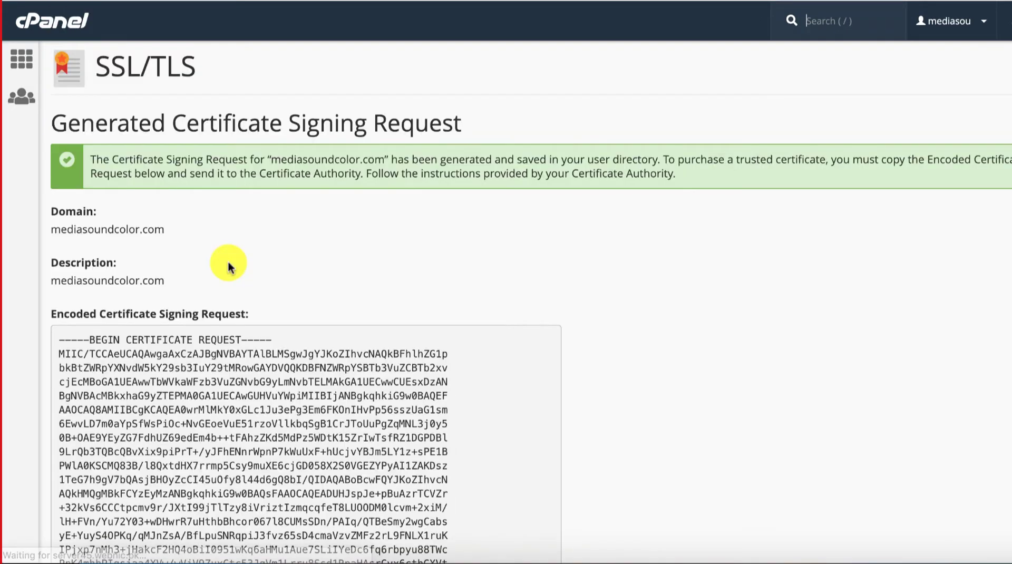
scroll(264, 272, down, 3)
- Select the full encoded CSR text from BEGIN to END
drag(58, 225, 264, 479)
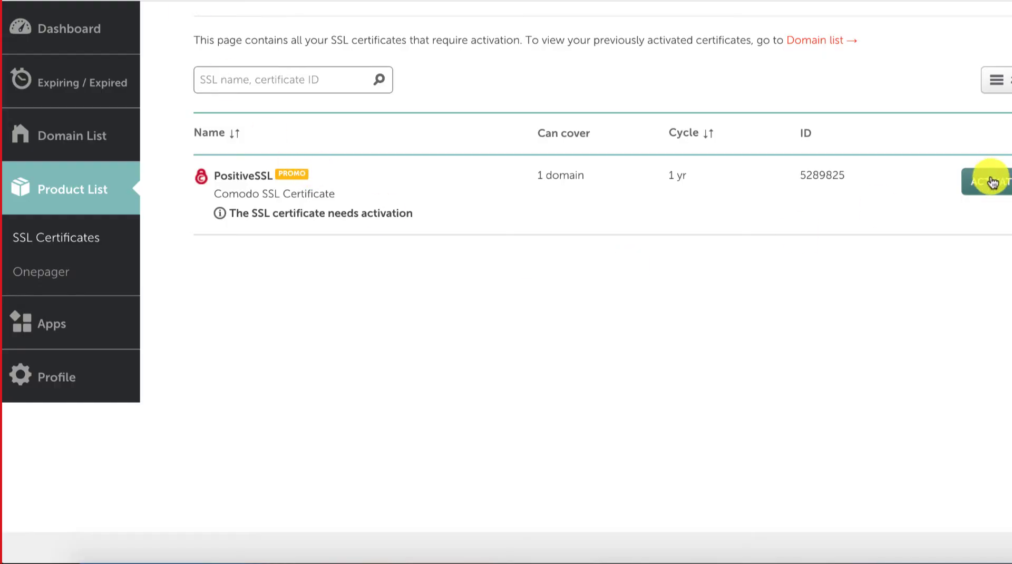
- Activate PositiveSSL with the pasted CSR, keep 'Any other server', and advance to step 2
click(991, 184)
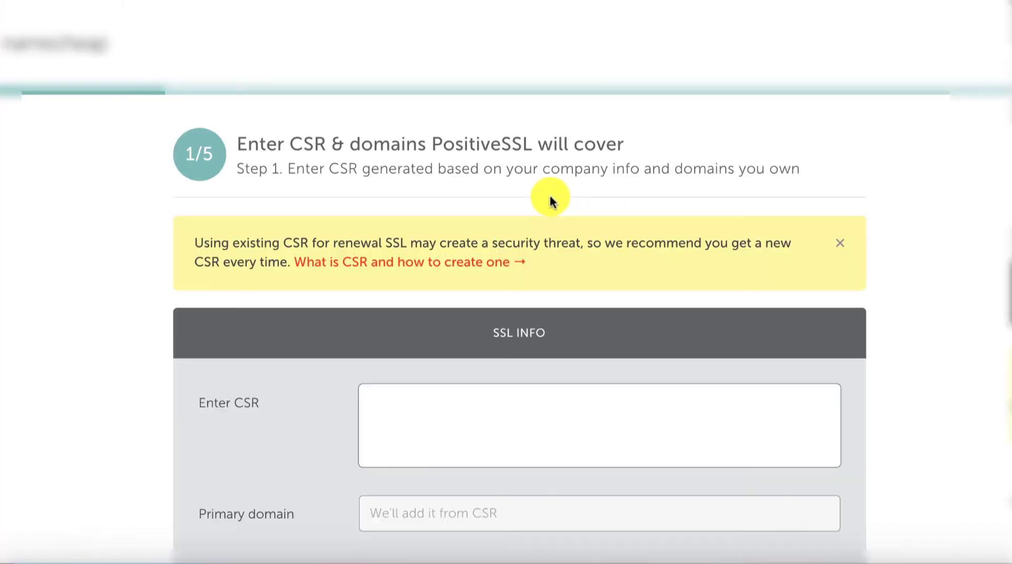
click(454, 442)
key(ctrl+v)
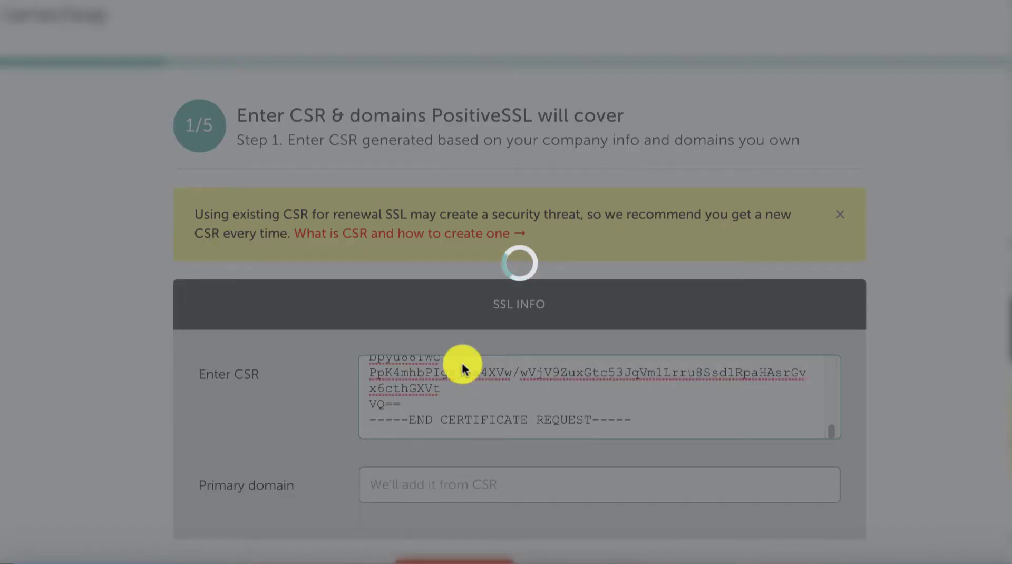
scroll(462, 362, down, 2)
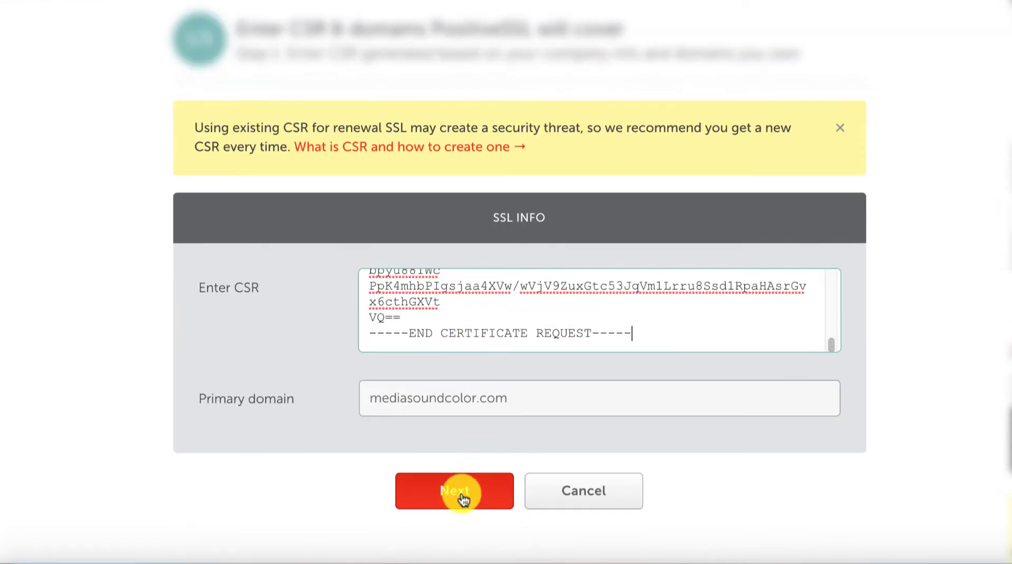
click(460, 495)
scroll(474, 417, down, 1)
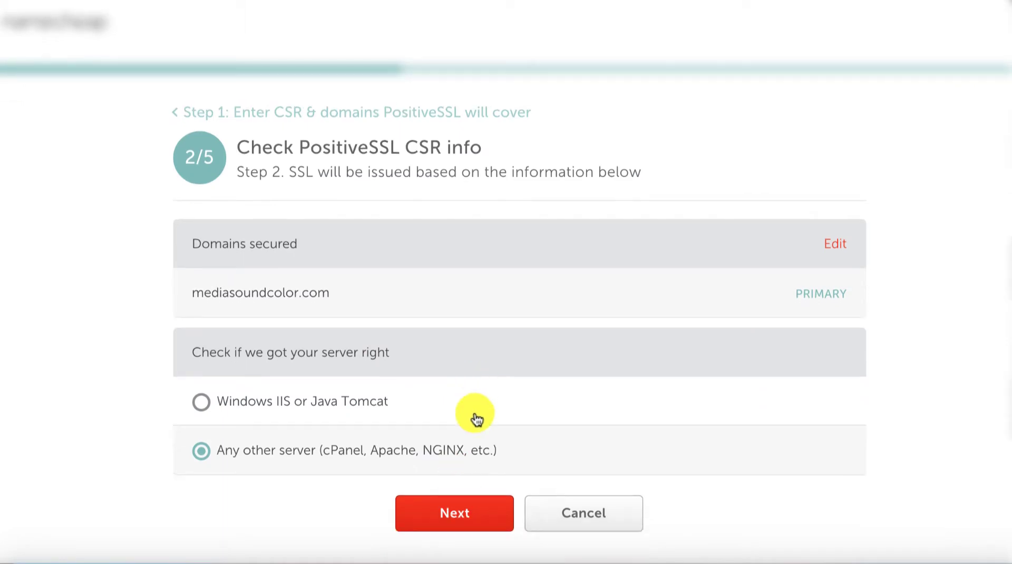
click(464, 515)
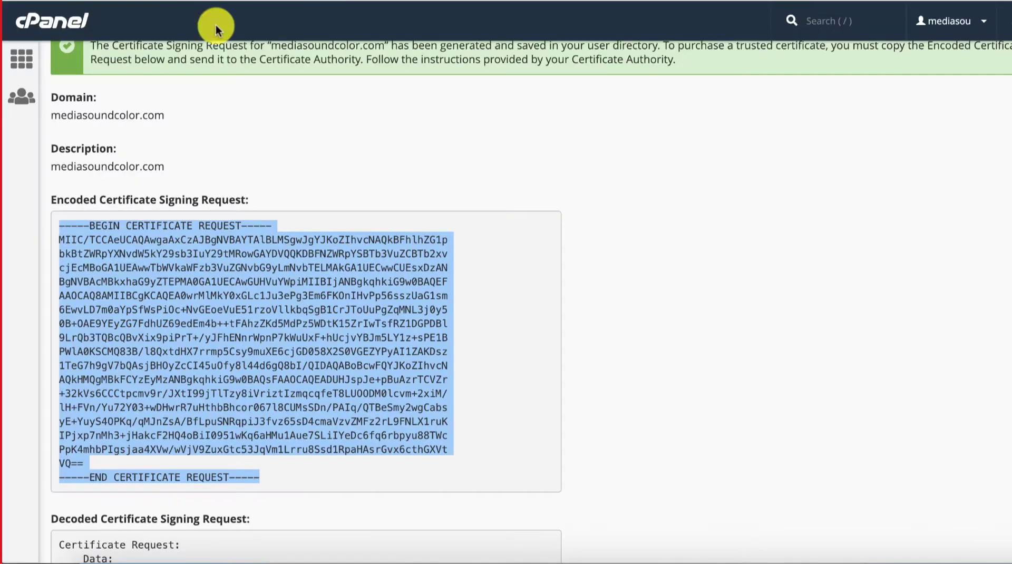
- Open the cPanel home in a new tab and go to Email Accounts
right_click(73, 18)
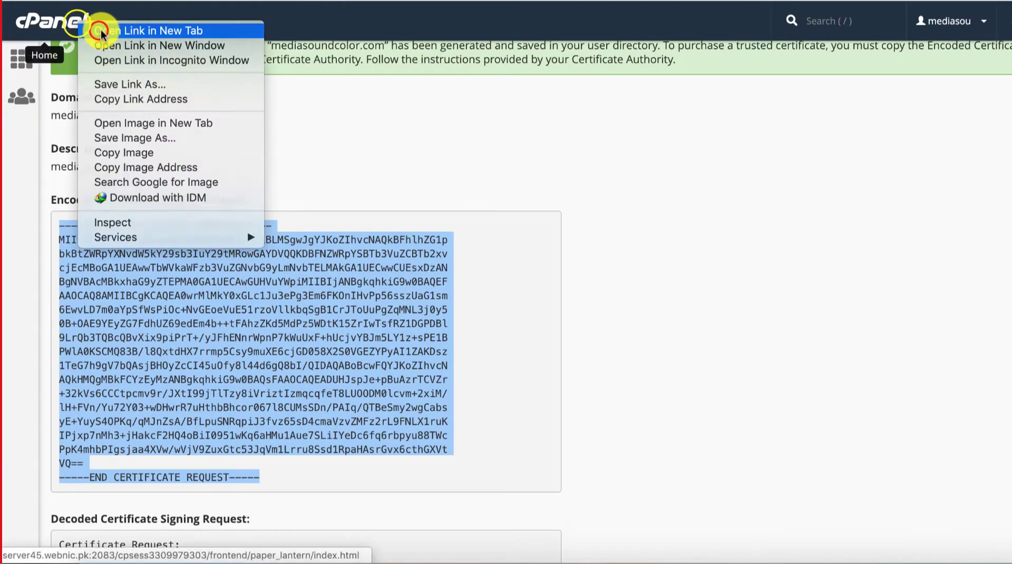
click(77, 24)
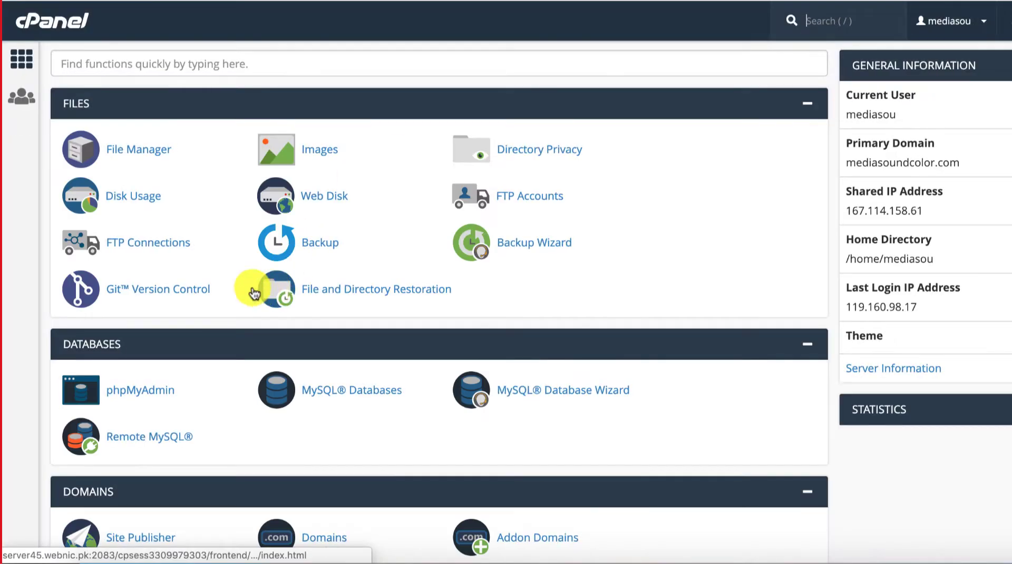
scroll(181, 332, down, 3)
scroll(163, 368, down, 6)
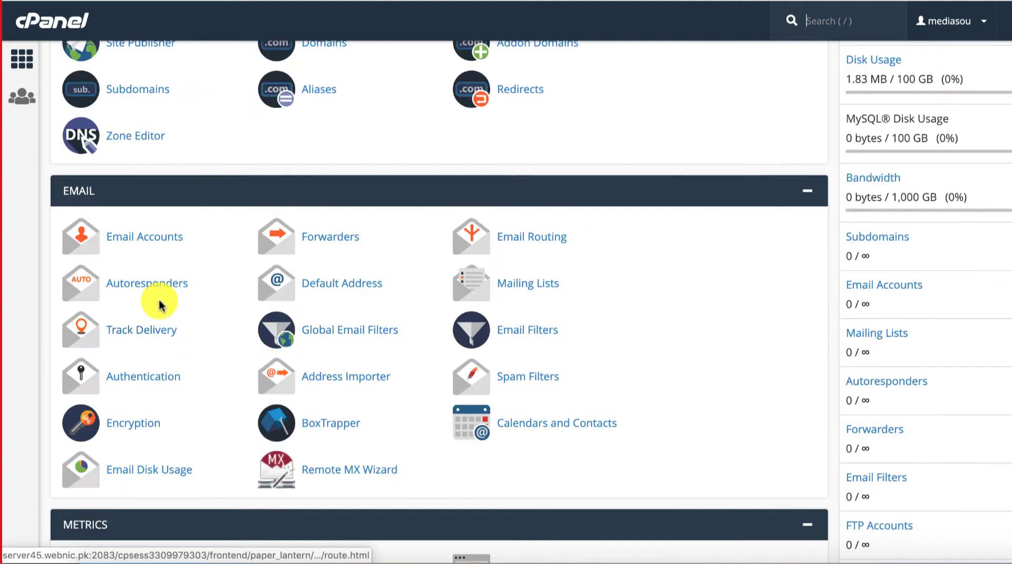
click(144, 248)
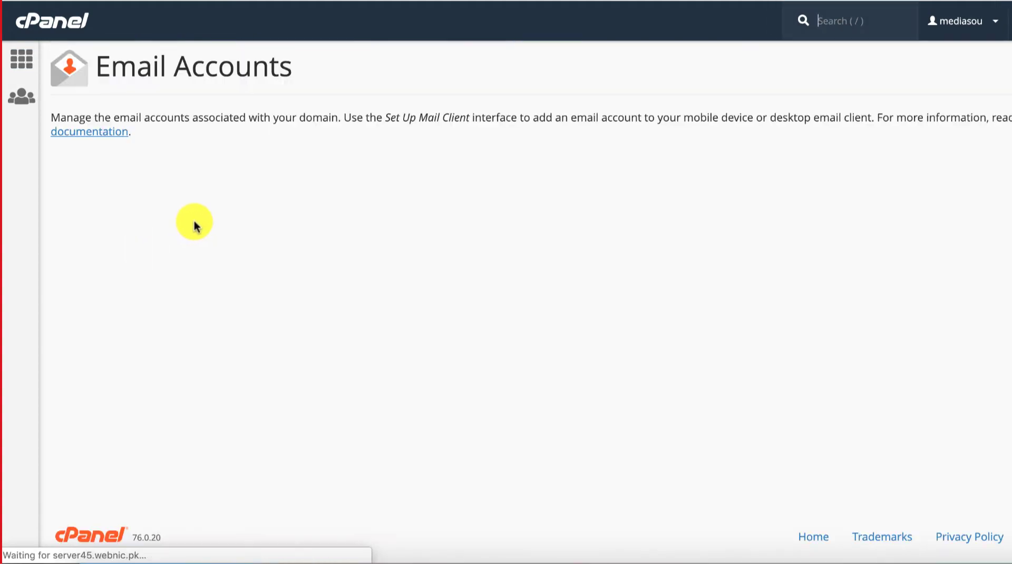
scroll(204, 225, down, 2)
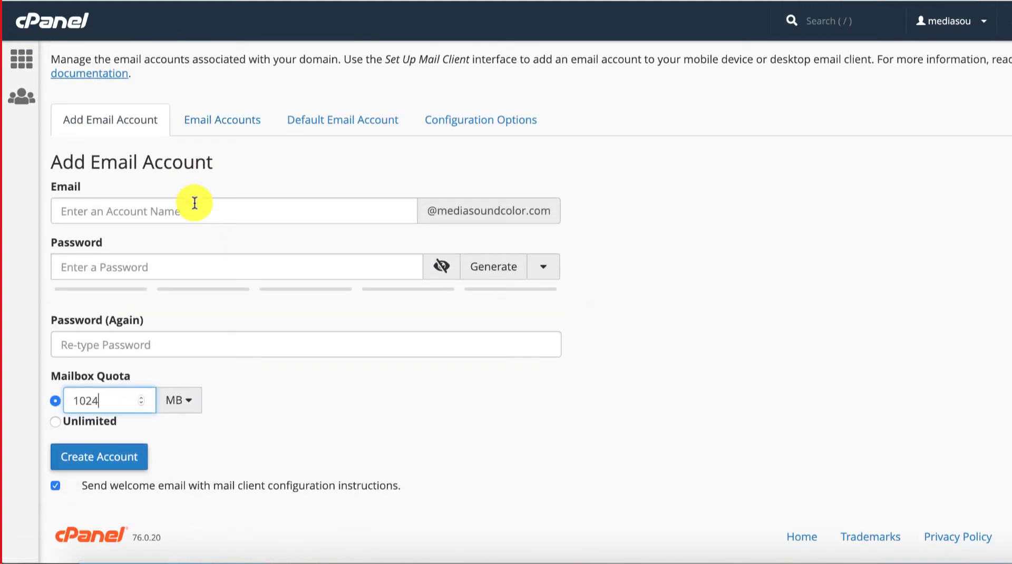
- Create the admin mailbox with a generated password and unlimited quota, then open its webmail
click(194, 203)
text(admin)
key(Tab)
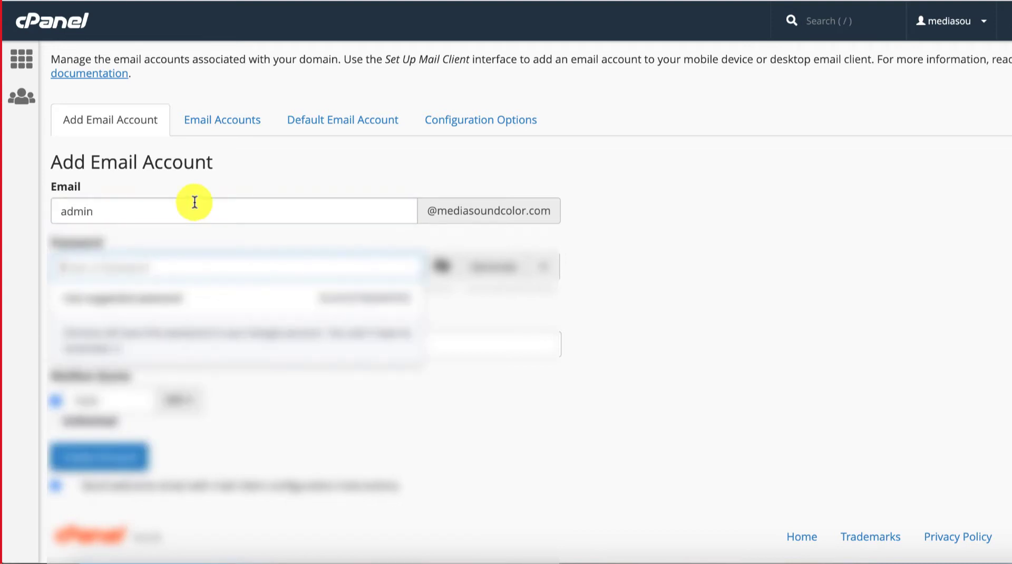
click(482, 266)
double_click(172, 267)
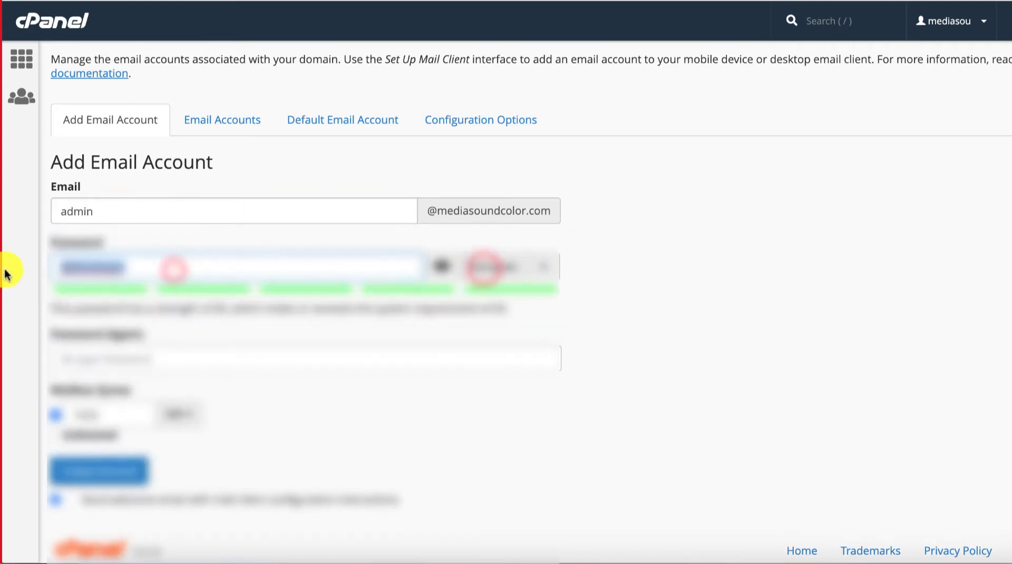
click(153, 358)
key(super+v)
click(86, 440)
scroll(89, 439, down, 1)
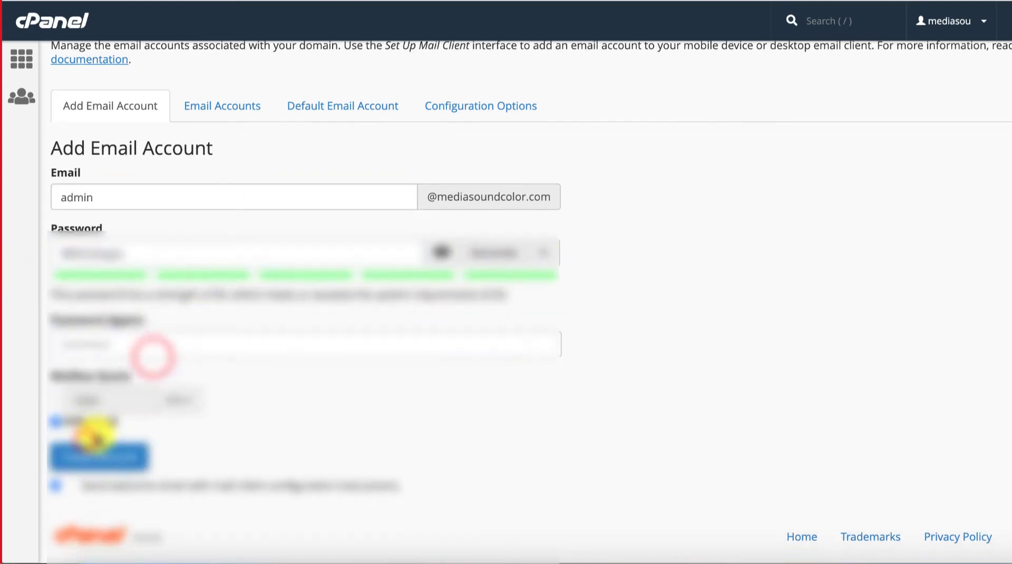
click(102, 459)
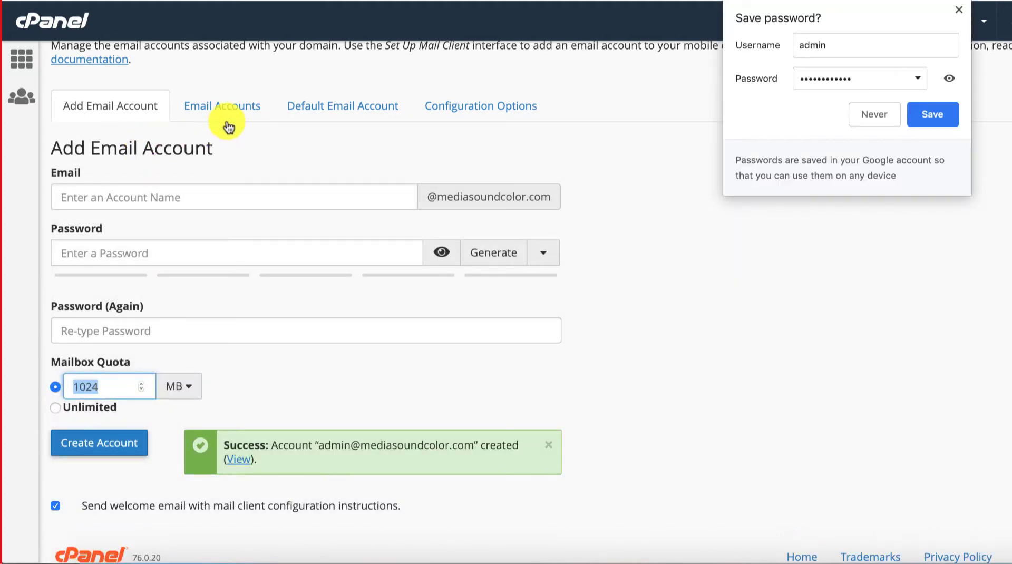
click(226, 115)
click(775, 322)
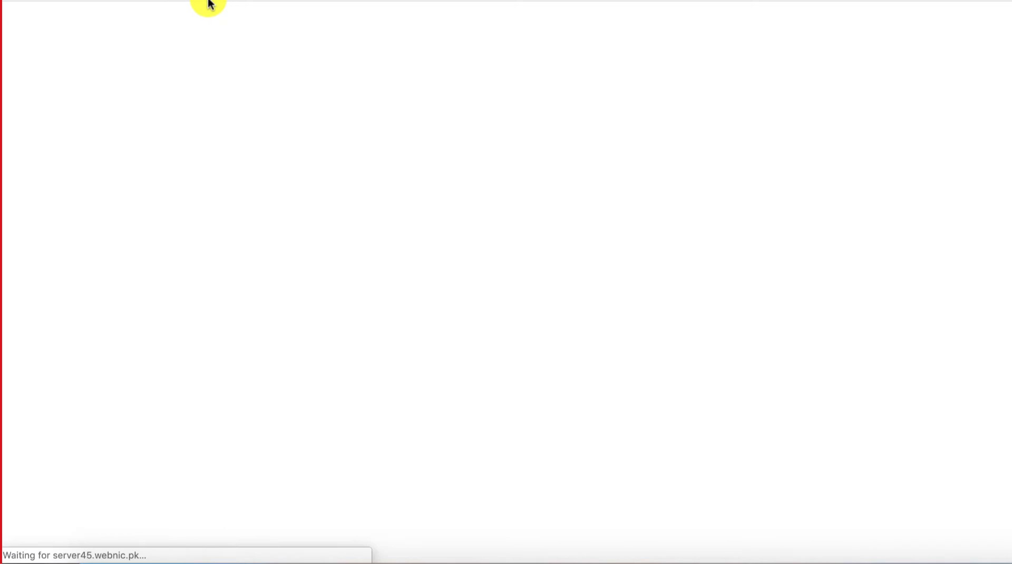
- Make Roundcube the default webmail, then choose email validation and start replacing the recipient address
click(424, 248)
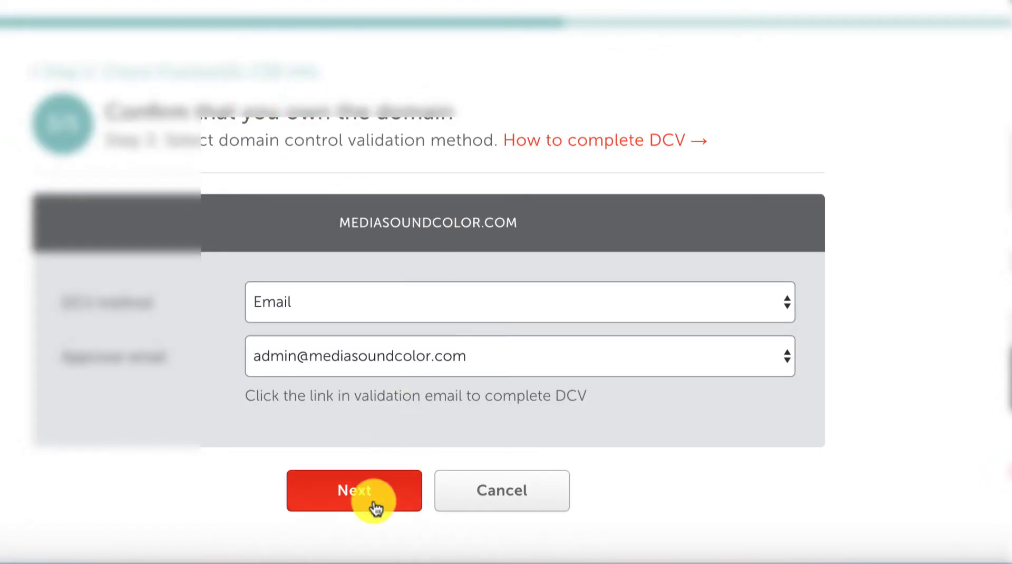
click(369, 496)
drag(496, 302, 138, 298)
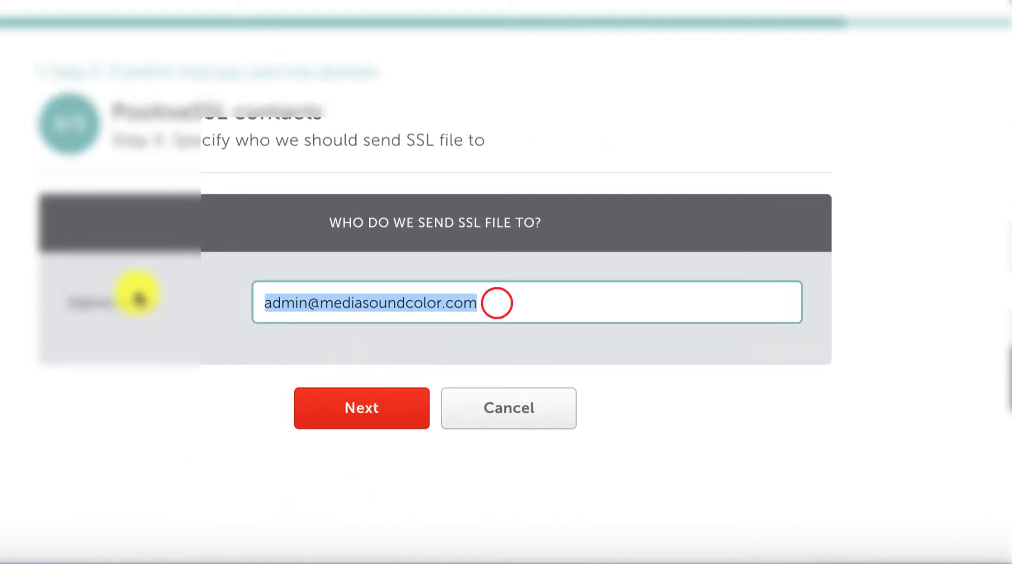
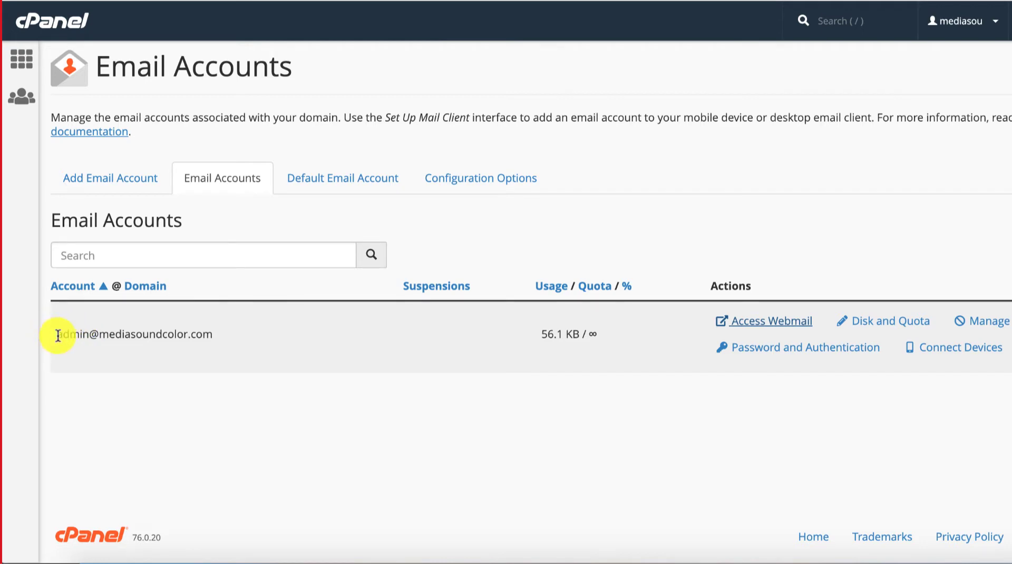
- Paste the new admin mailbox address as the recipient and submit the PositiveSSL order
drag(58, 336, 242, 337)
key(ctrl+c)
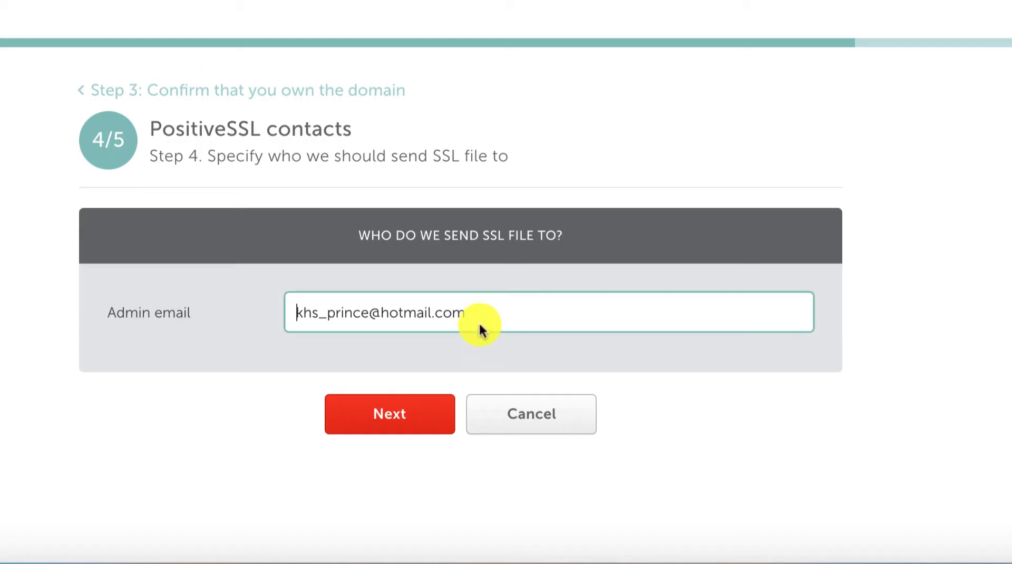
key(ctrl+a)
key(ctrl+v)
click(359, 411)
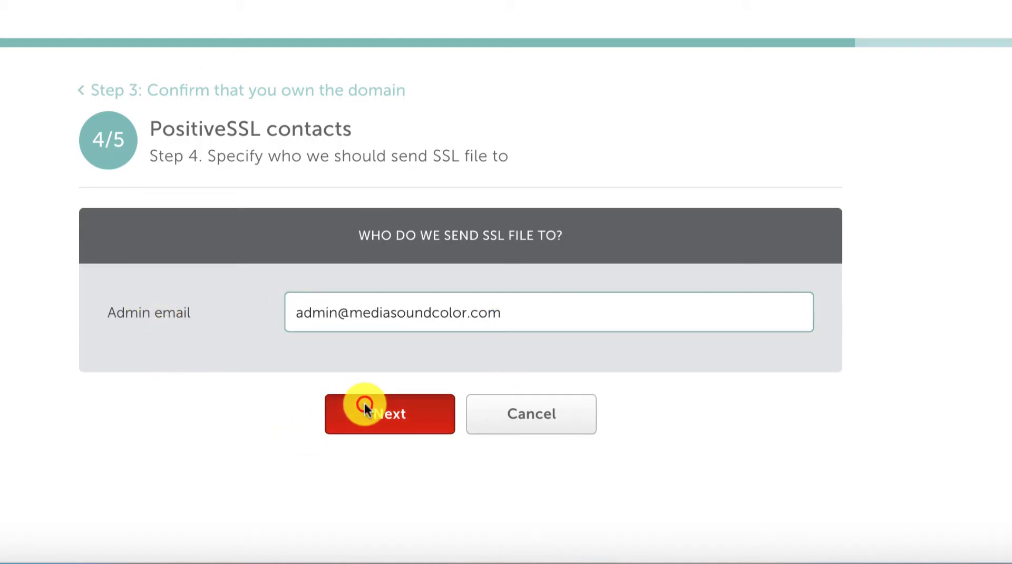
scroll(368, 314, down, 3)
click(493, 484)
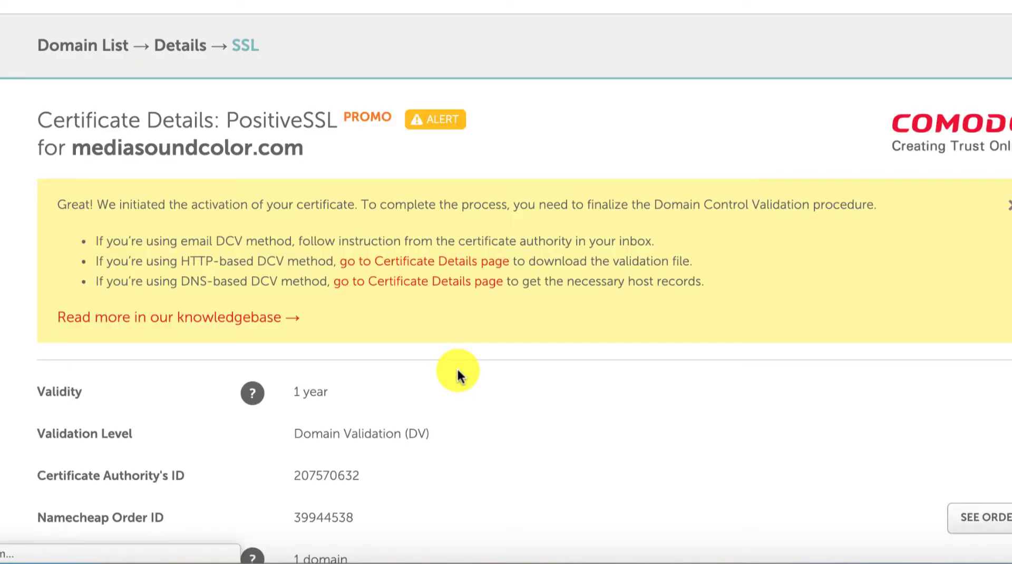
- Scroll to Certificate Versions and open SEE DETAILS for the PositiveSSL certificate
scroll(523, 343, down, 6)
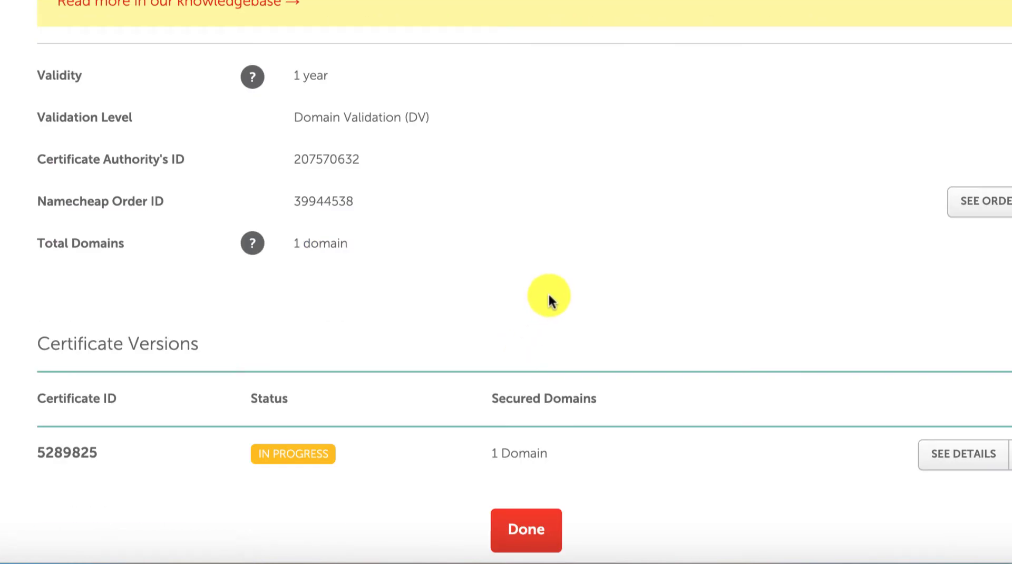
click(949, 454)
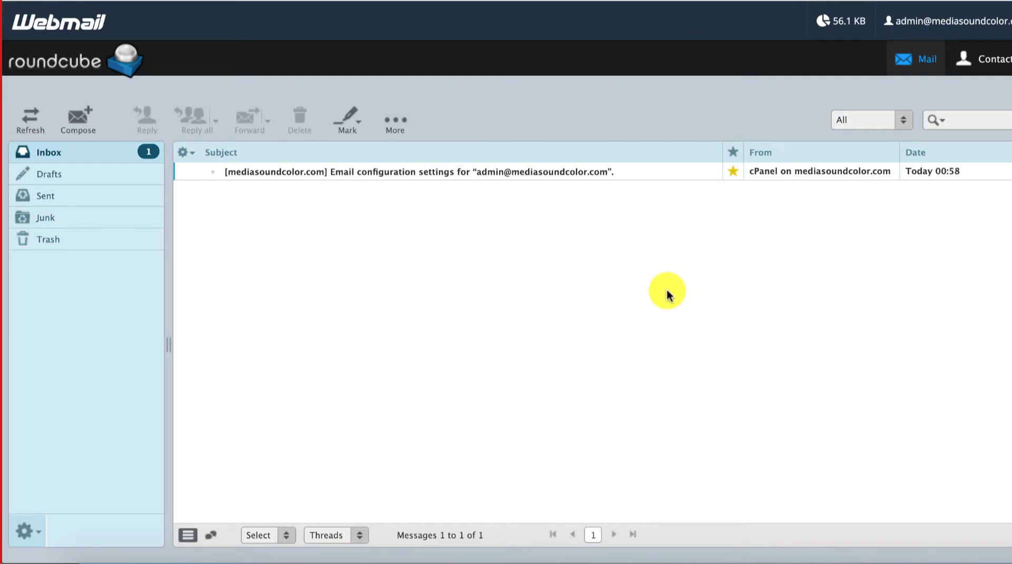
- Refresh the inbox, open Sectigo's validation email, copy its code, and follow its 'here' link
click(667, 293)
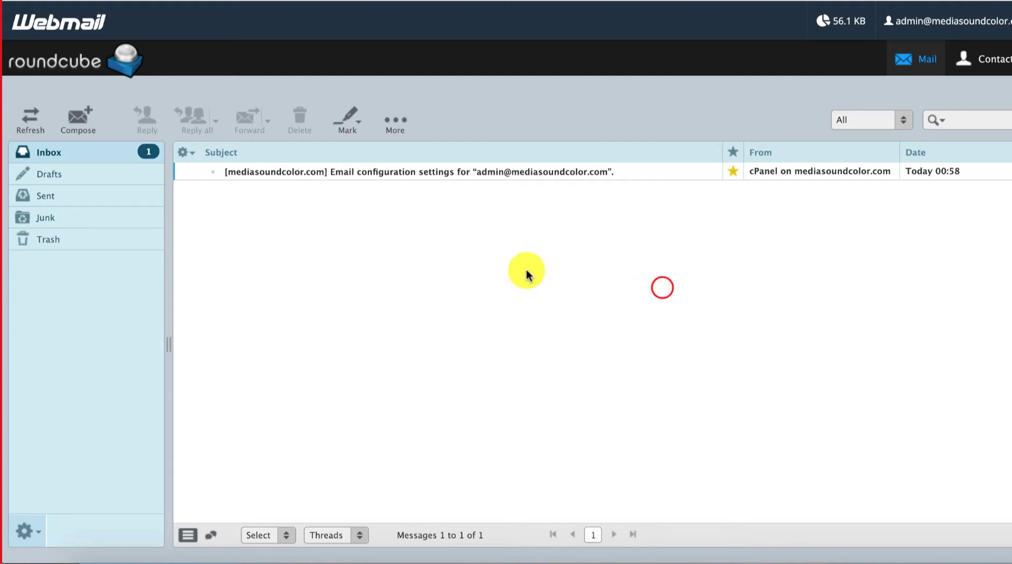
click(32, 122)
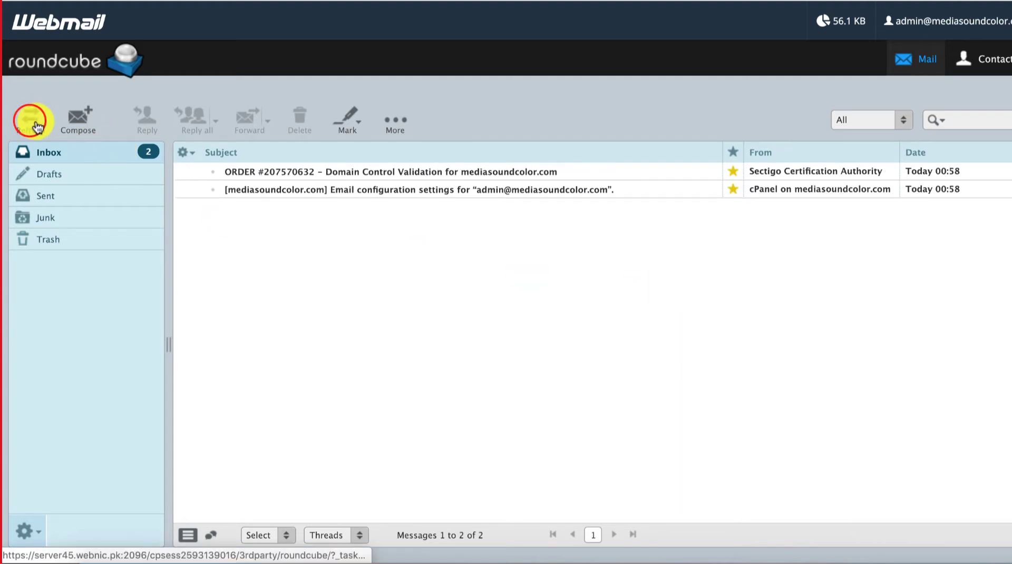
click(433, 177)
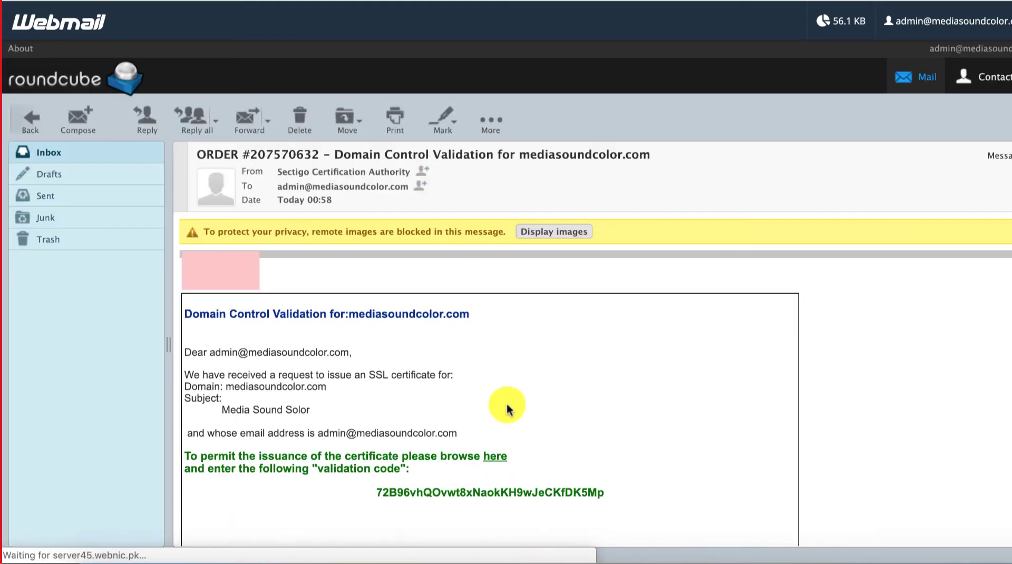
drag(377, 492, 611, 484)
click(498, 456)
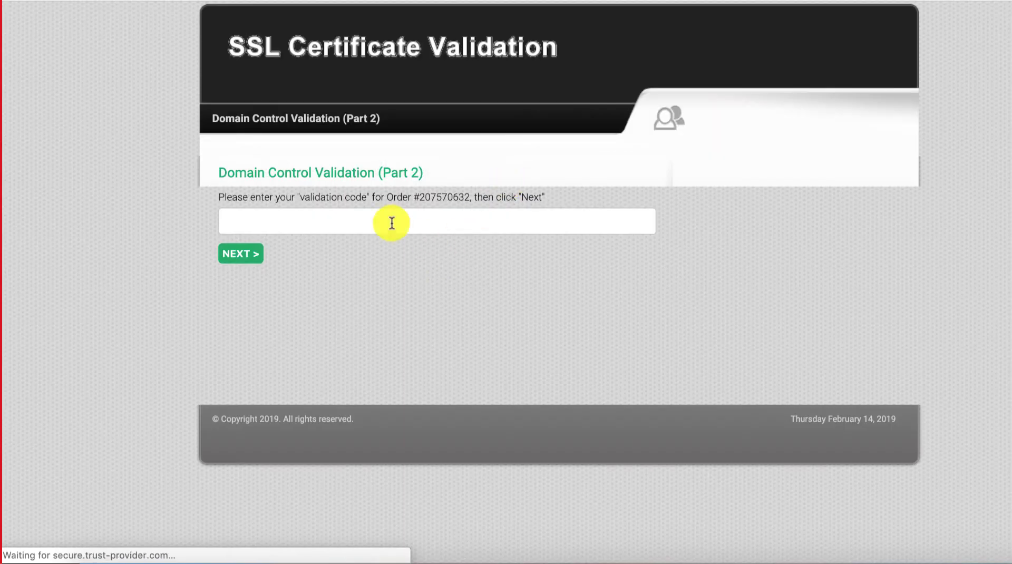
- Paste the validation code on Sectigo's page, submit it, and close the confirmation window
click(262, 220)
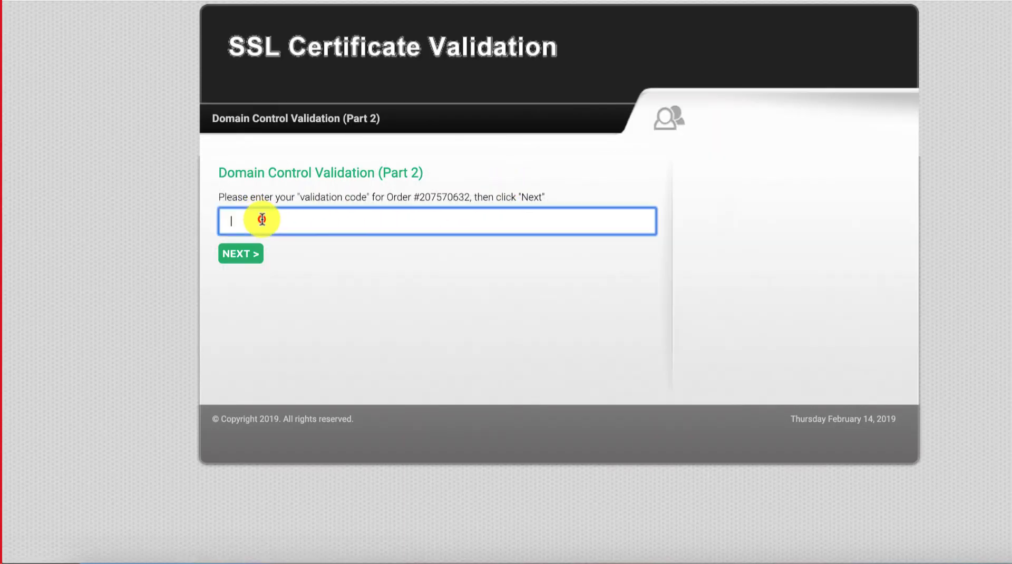
click(245, 254)
click(275, 232)
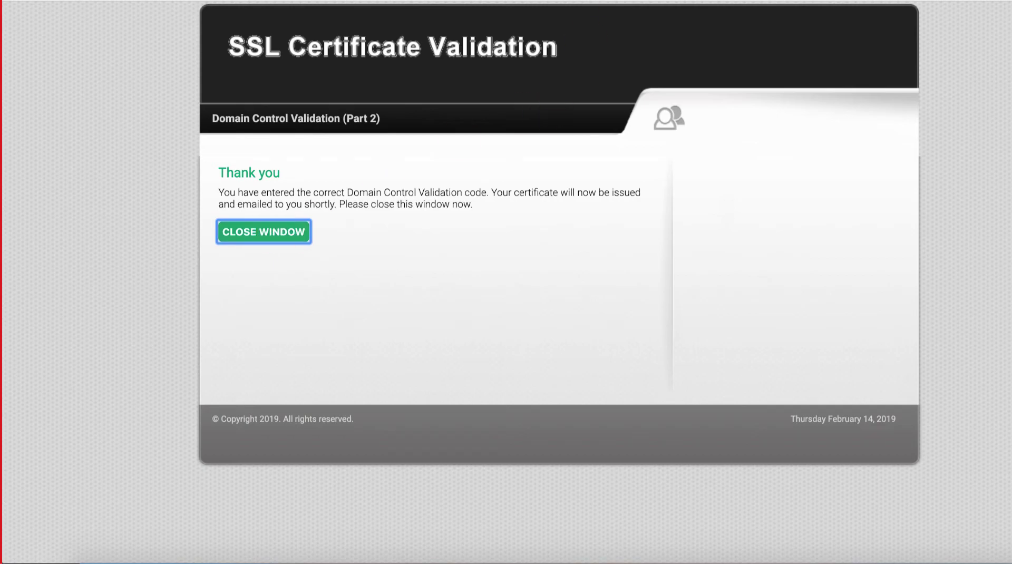
click(527, 1)
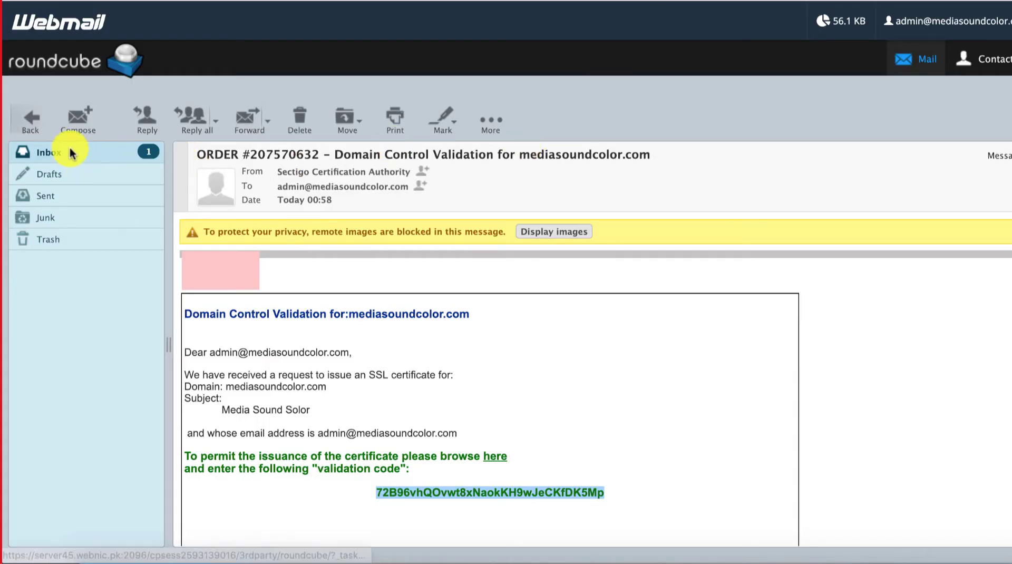
- Refresh the inbox, open the PositiveSSL certificate email, and download its zip attachment
click(29, 125)
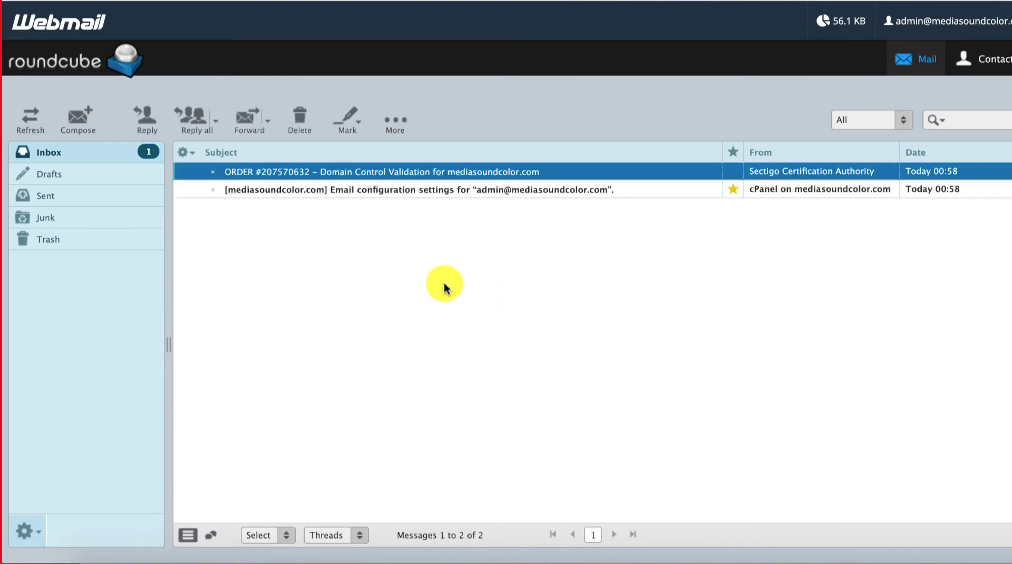
click(30, 119)
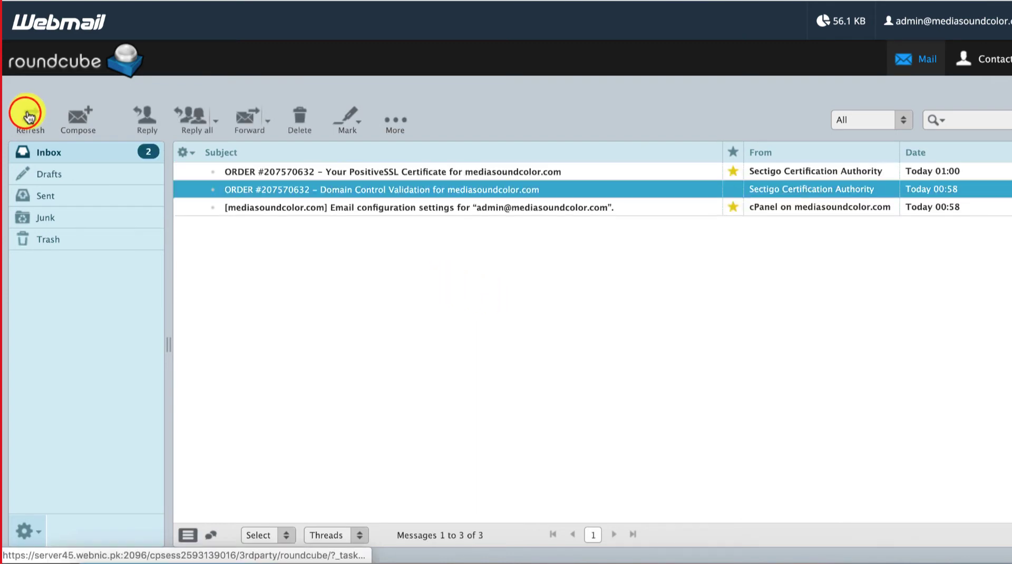
click(473, 170)
double_click(476, 171)
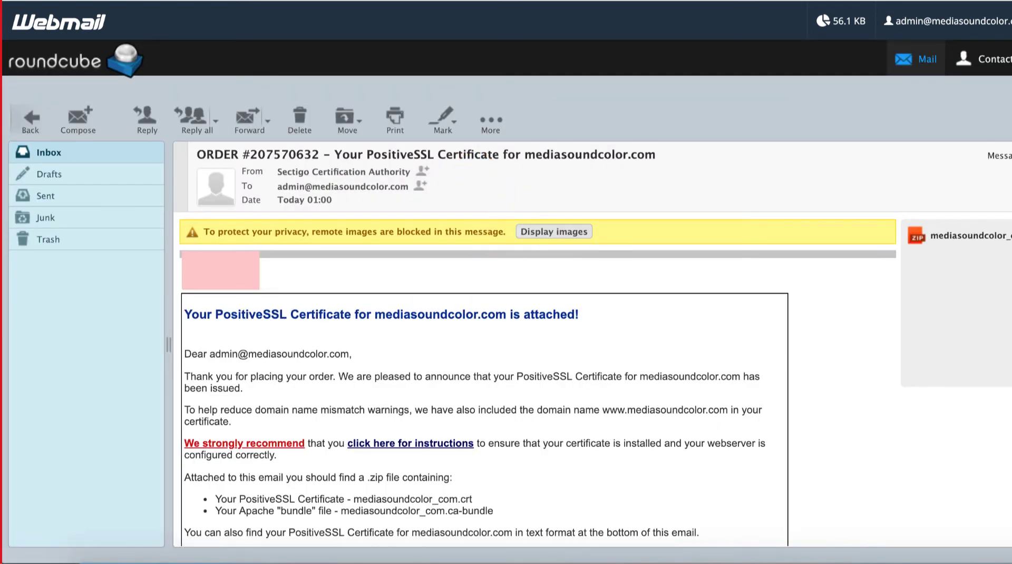
click(982, 242)
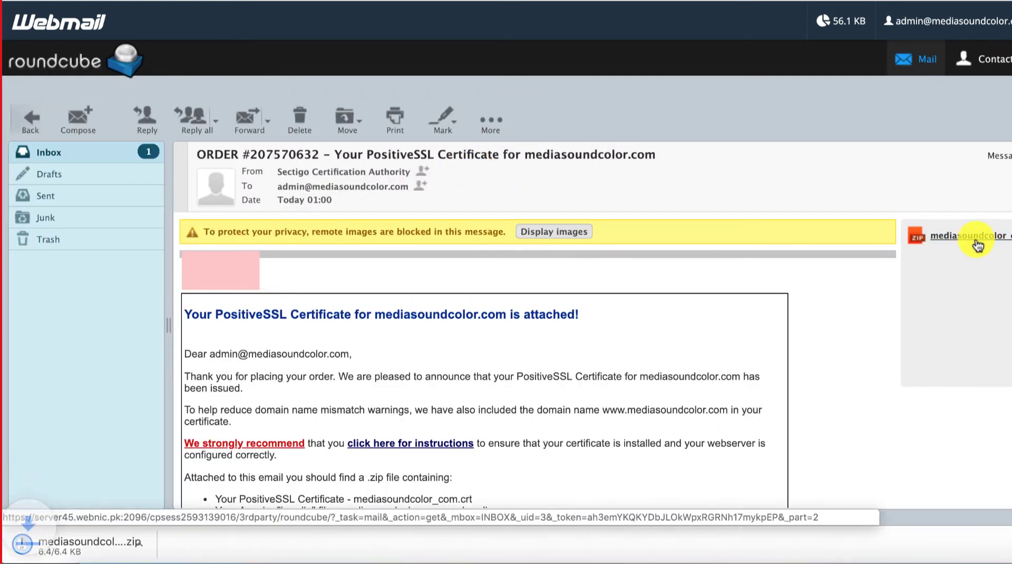
- Open mediasoundcolor_com.crt from the zip as text and copy its entire contents
click(92, 543)
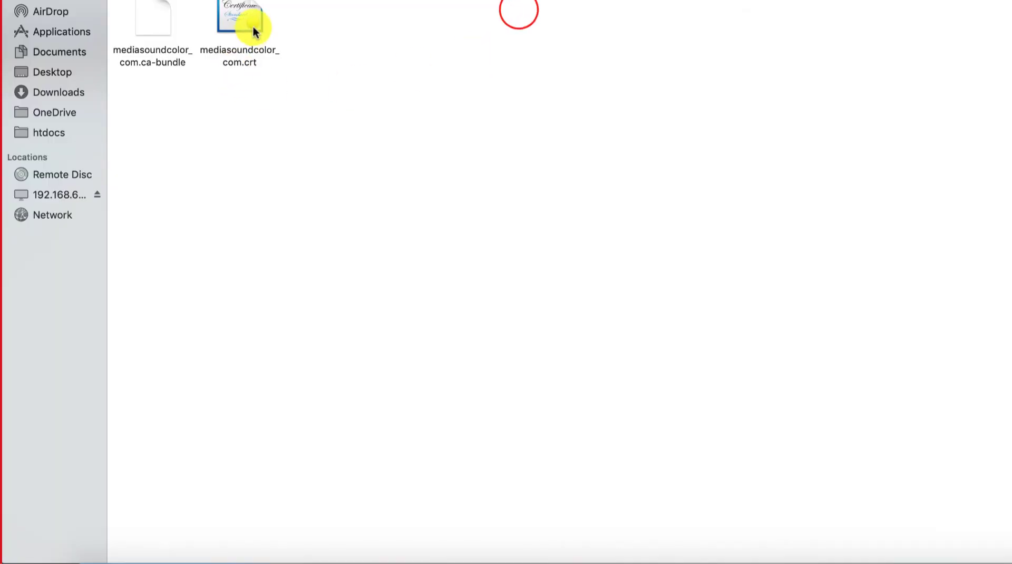
click(248, 18)
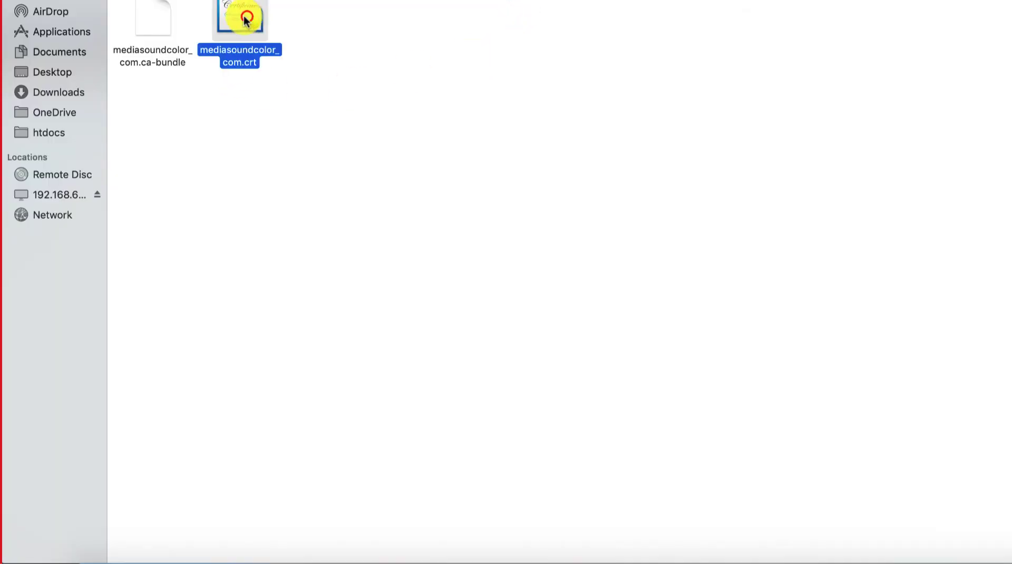
double_click(239, 19)
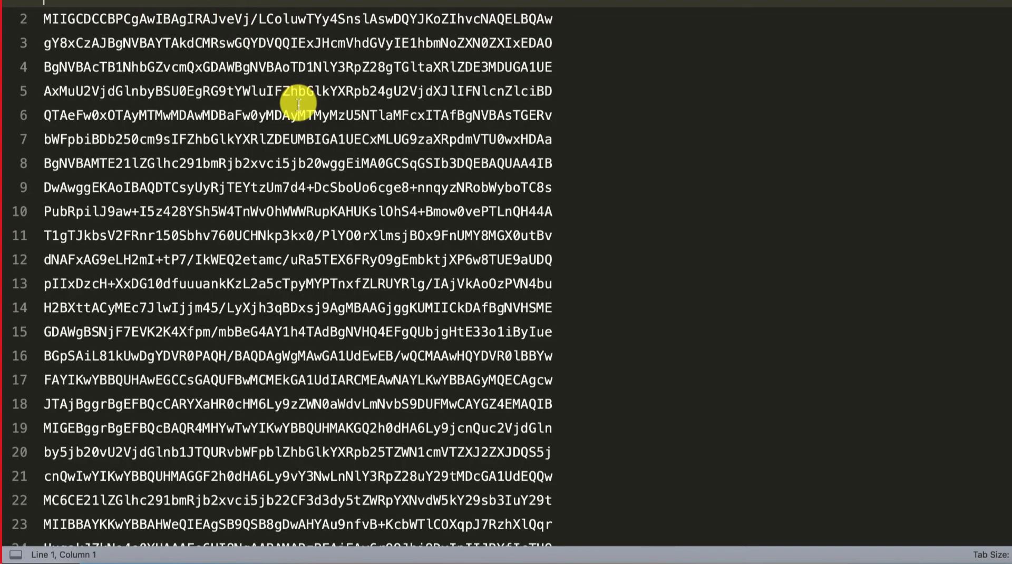
key(super+a)
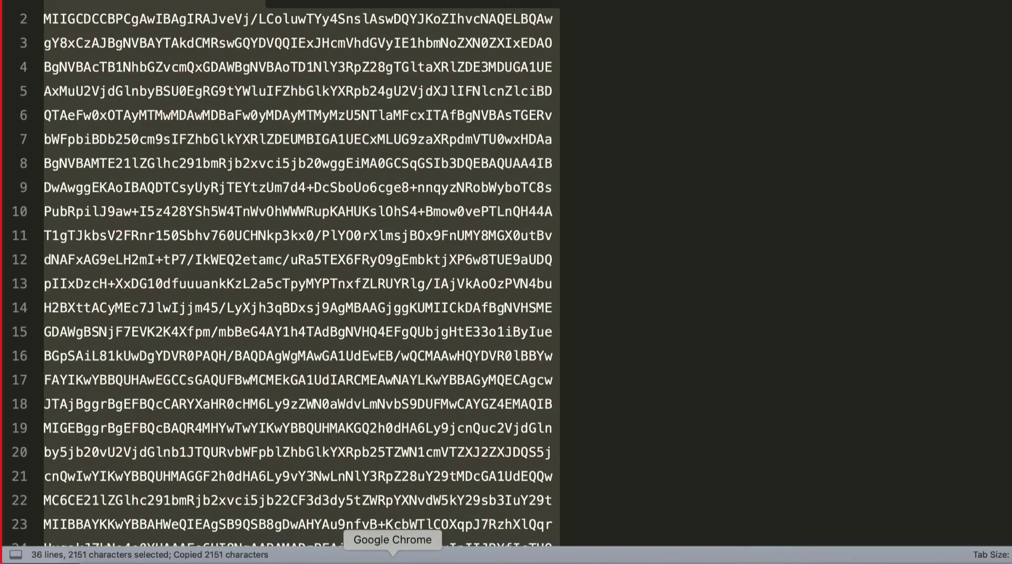
click(392, 556)
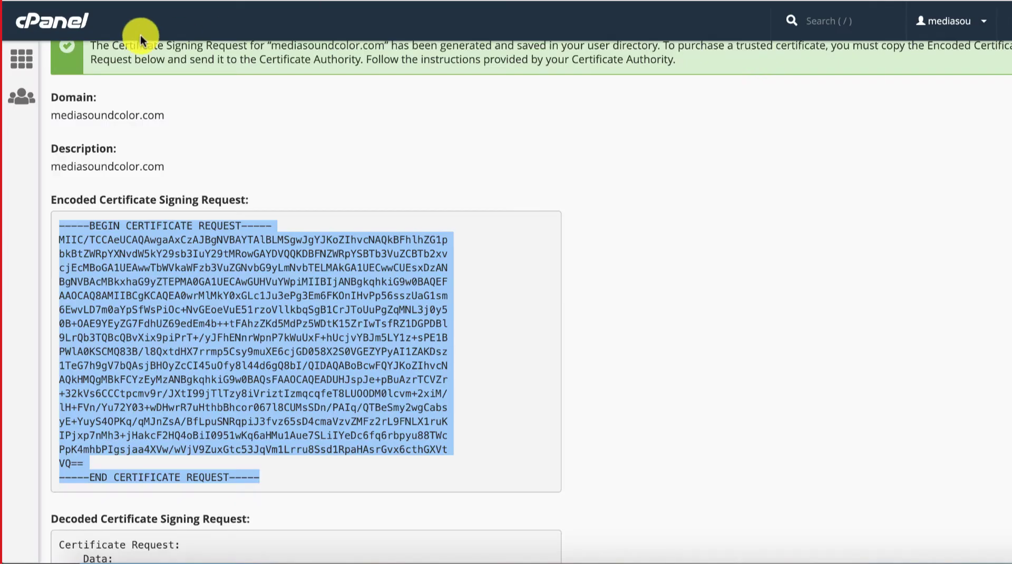
- Go to SSL/TLS > Manage SSL sites from the cPanel home via an 'ssl' search
click(72, 25)
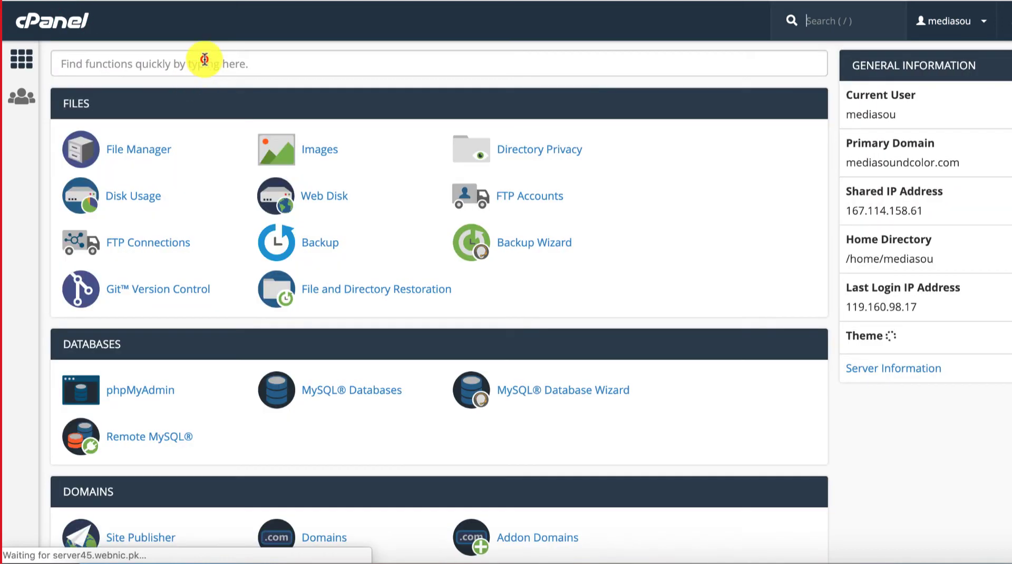
click(205, 59)
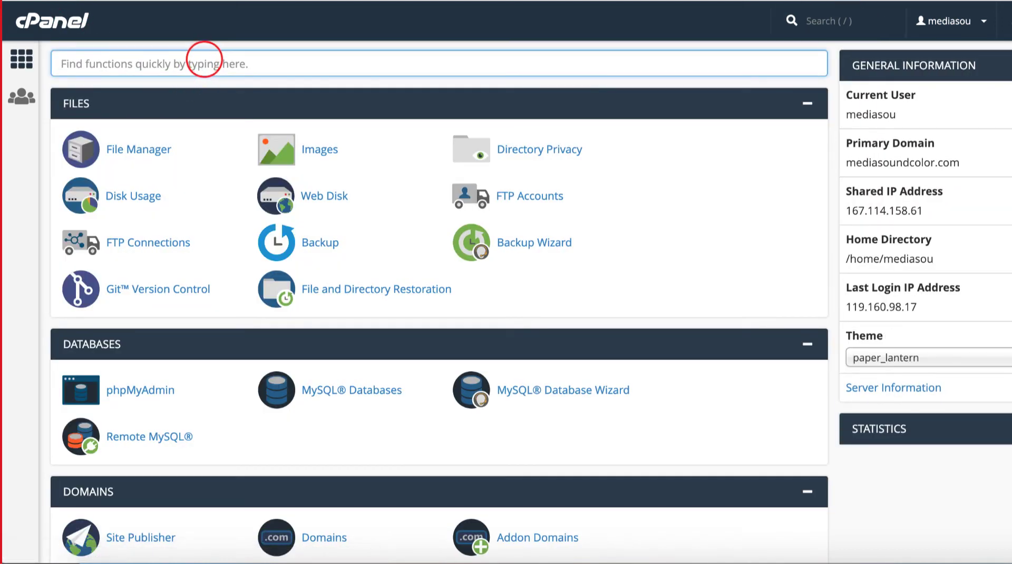
text(ssl)
click(119, 153)
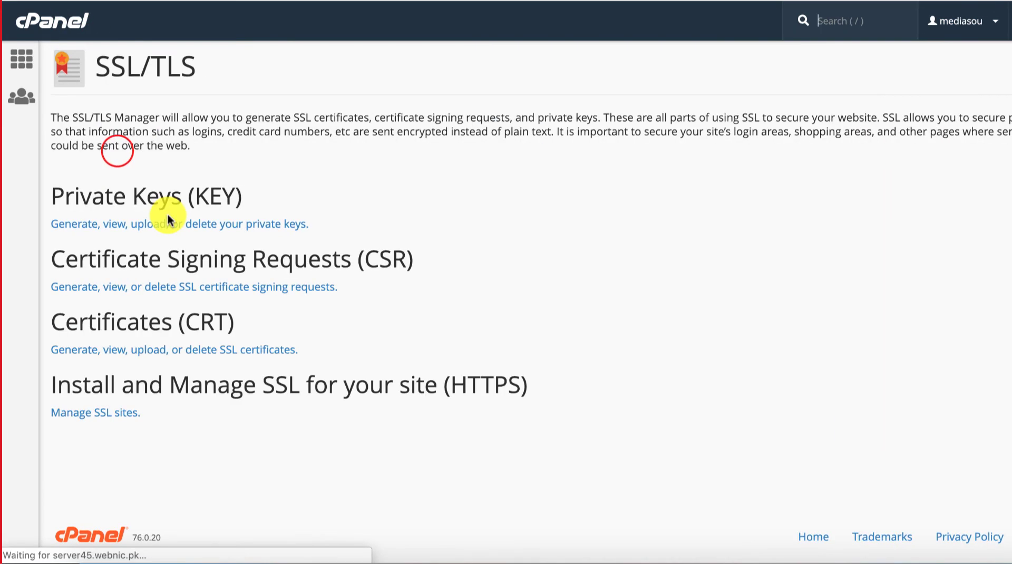
click(89, 412)
scroll(266, 262, down, 12)
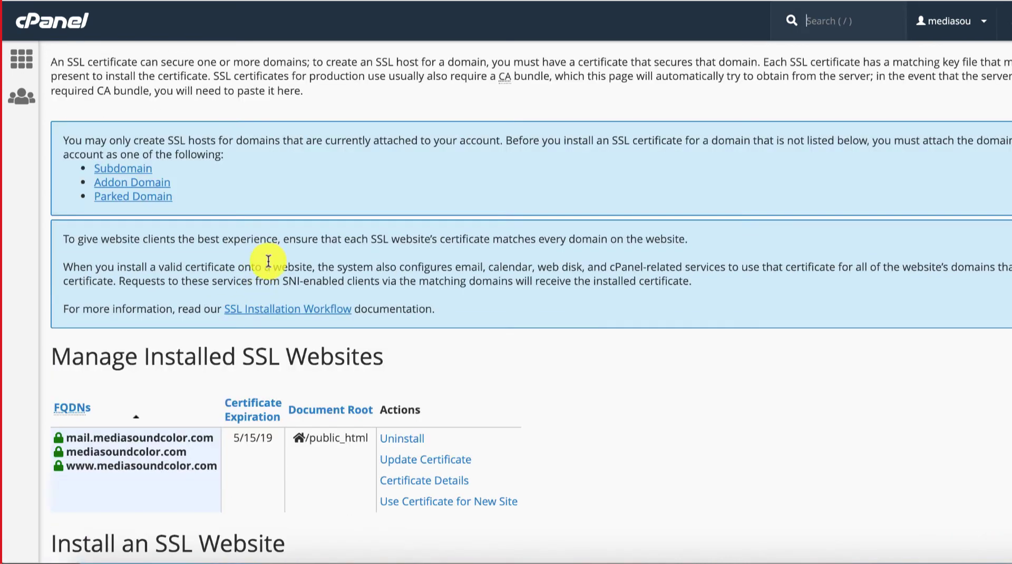
- Paste the Sectigo certificate, autofill by certificate, and install it on mediasoundcolor.com
click(239, 354)
key(ctrl+v)
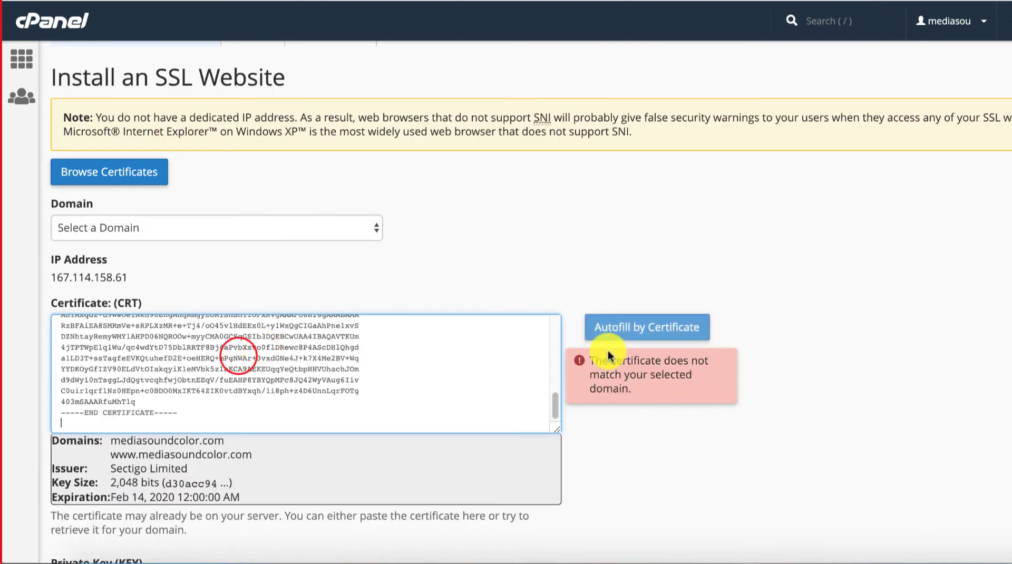
click(636, 331)
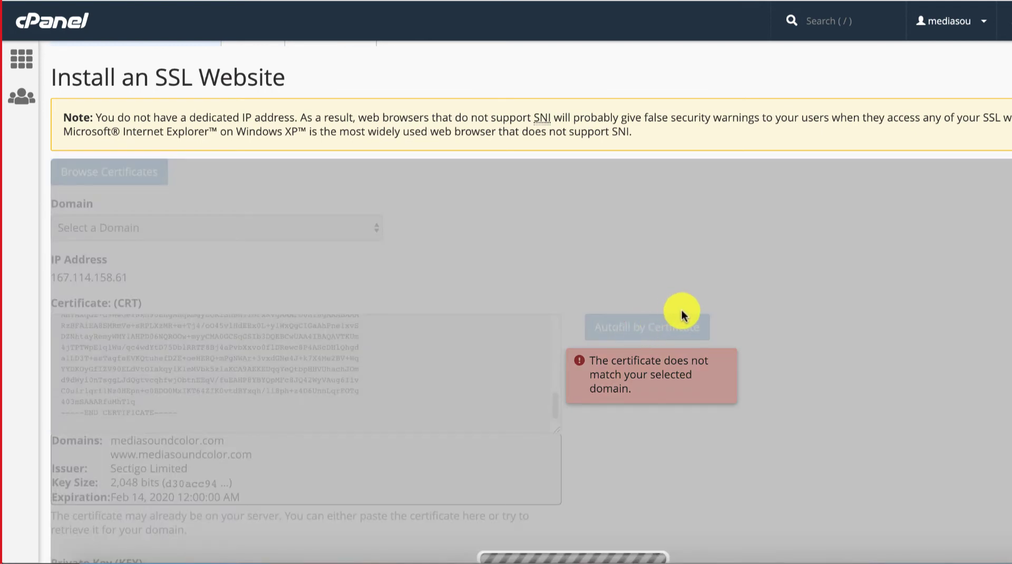
scroll(206, 356, down, 2)
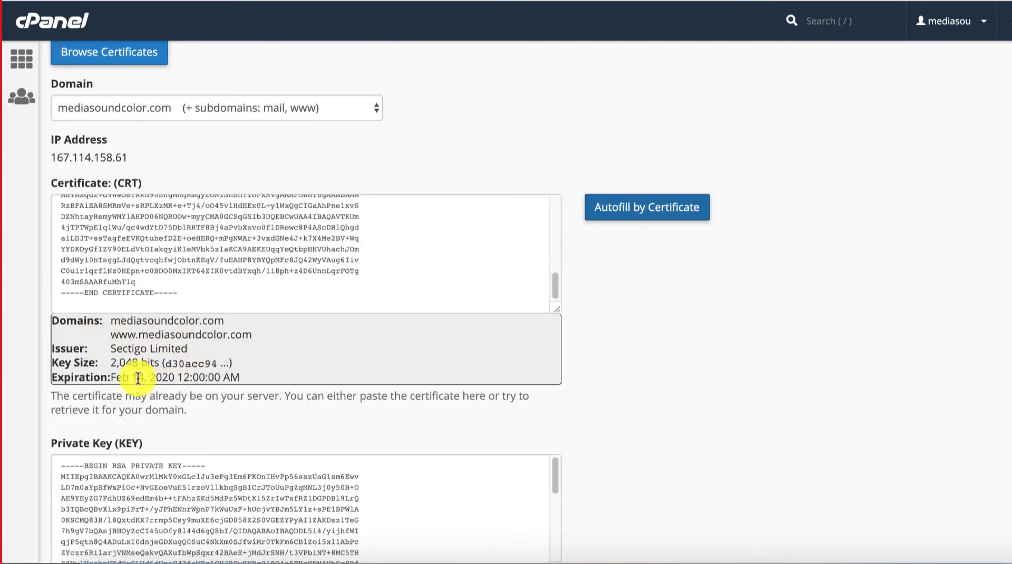
scroll(157, 376, down, 6)
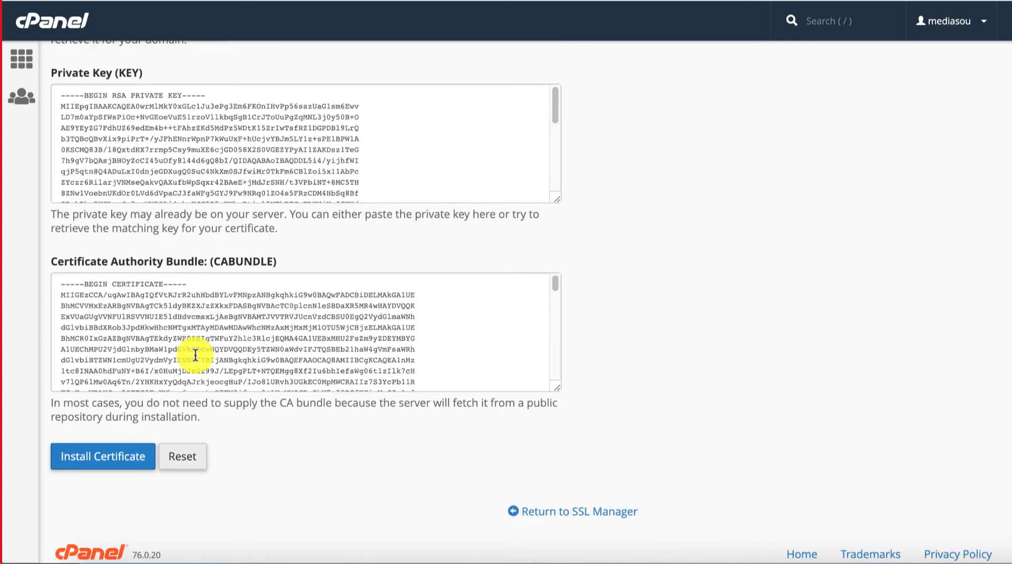
click(106, 460)
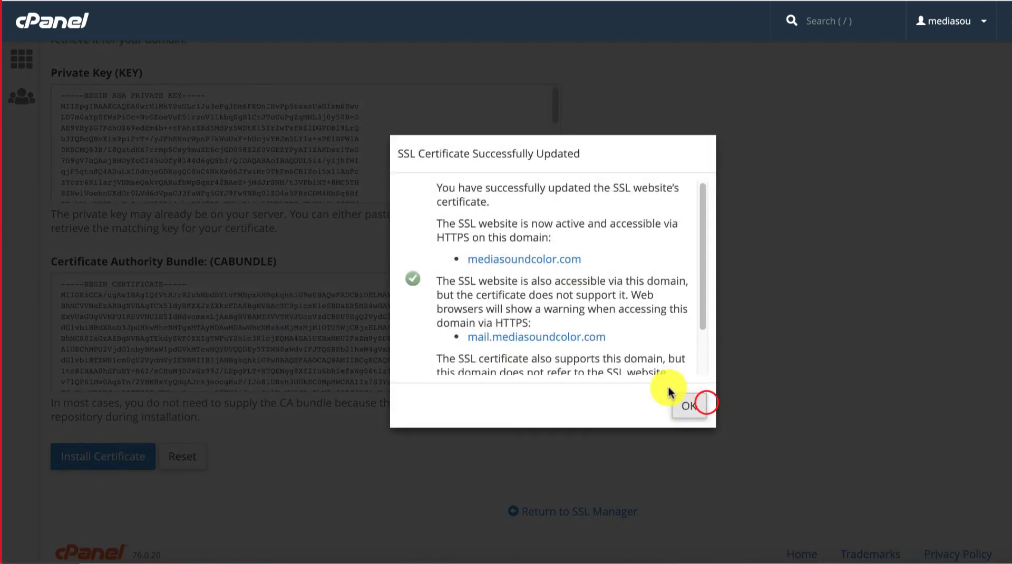
click(696, 413)
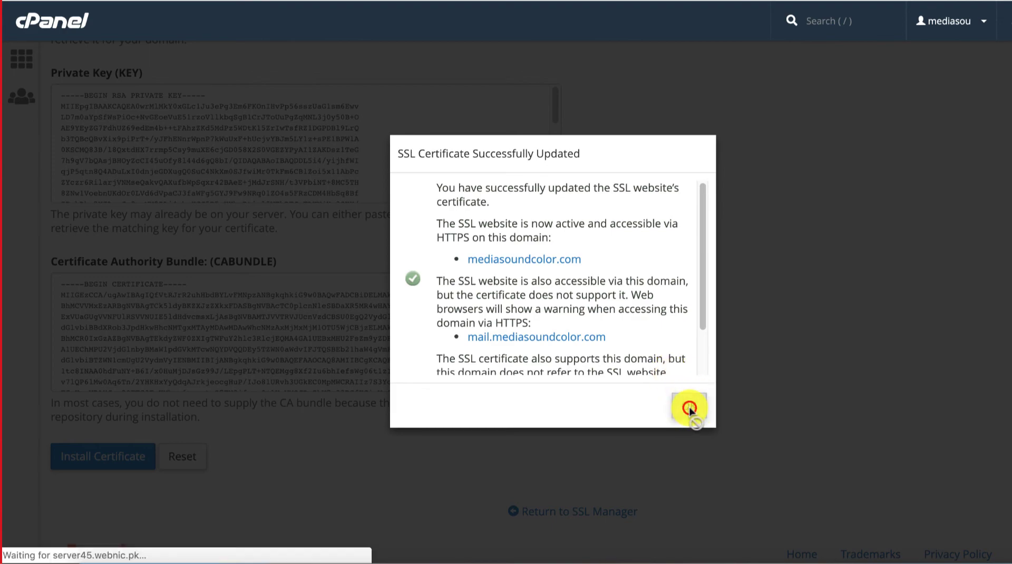
- View mediasoundcolor.com's certificate details: issued by Sectigo Limited, expiring Feb 14, 2020
scroll(702, 332, down, 3)
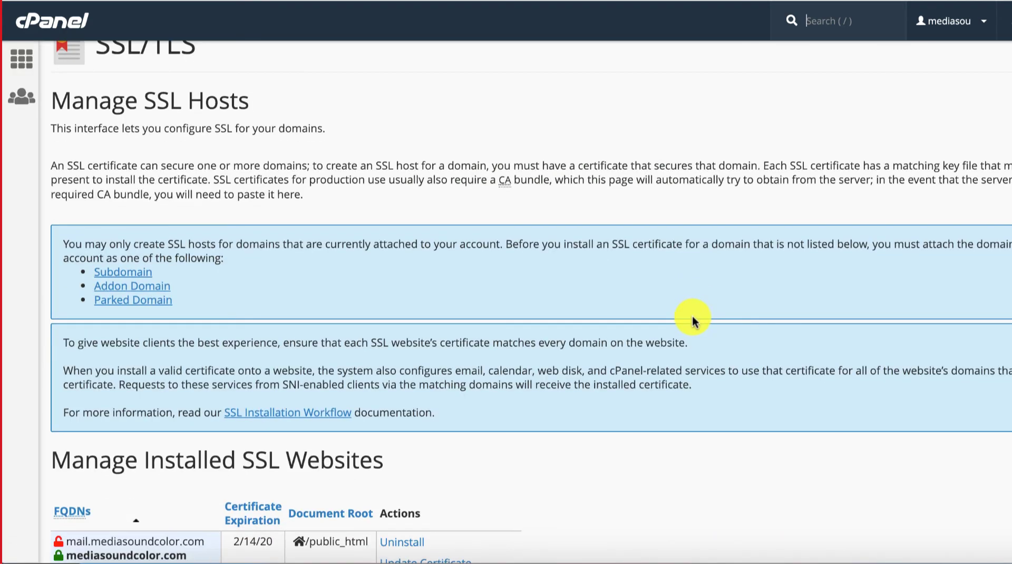
click(447, 453)
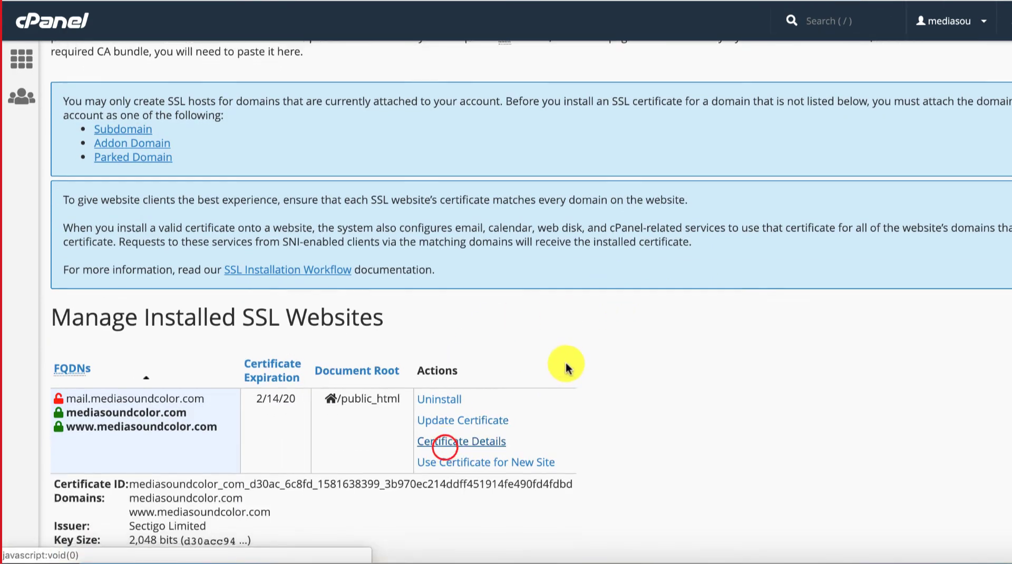
scroll(568, 327, down, 2)
drag(55, 379, 267, 452)
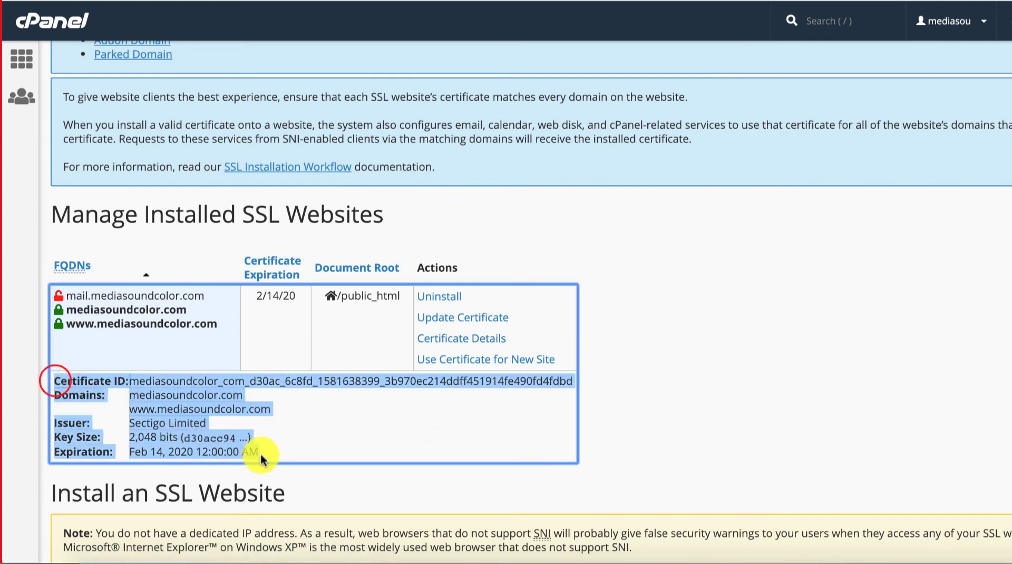
click(288, 450)
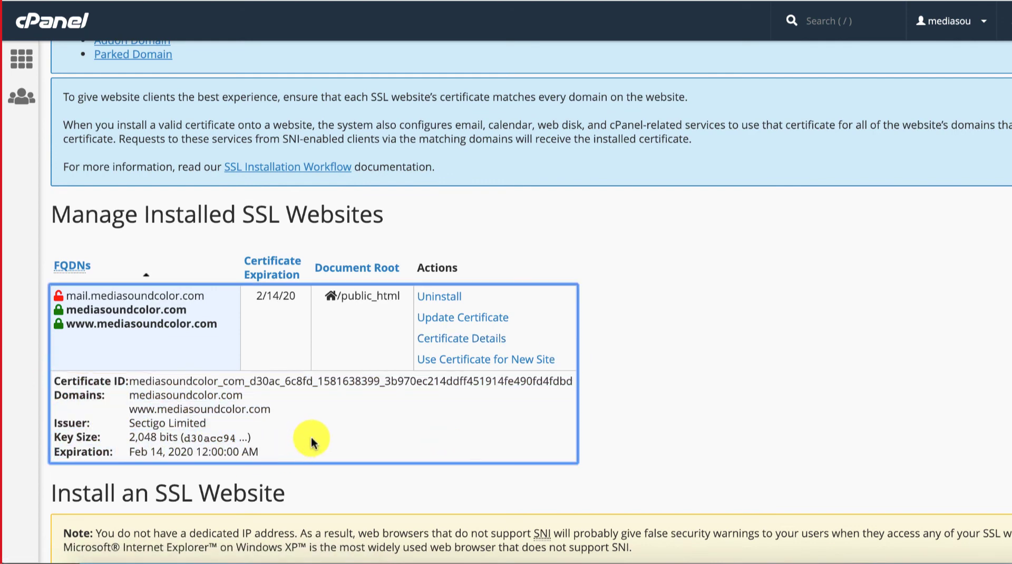